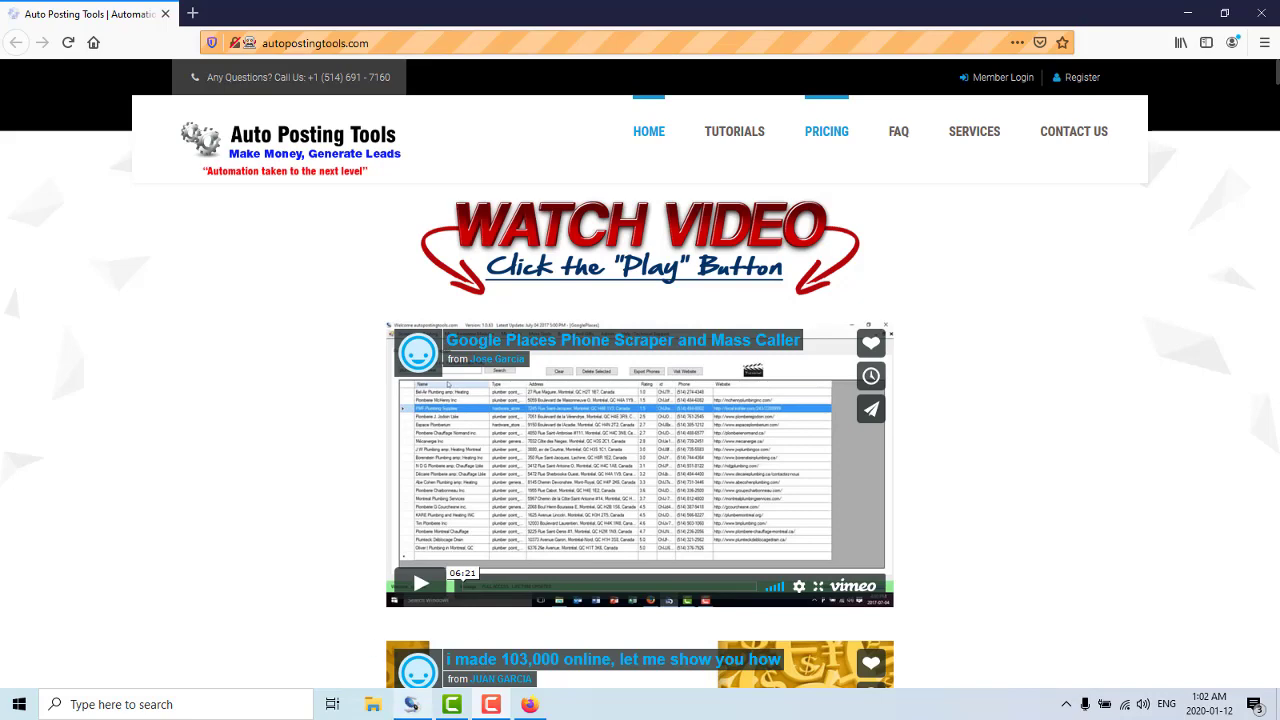
# Switch to Autopostingtools and browse its menus to the Ecommerce scraper modules
pyautogui.click(411, 704)
pyautogui.click(304, 28)
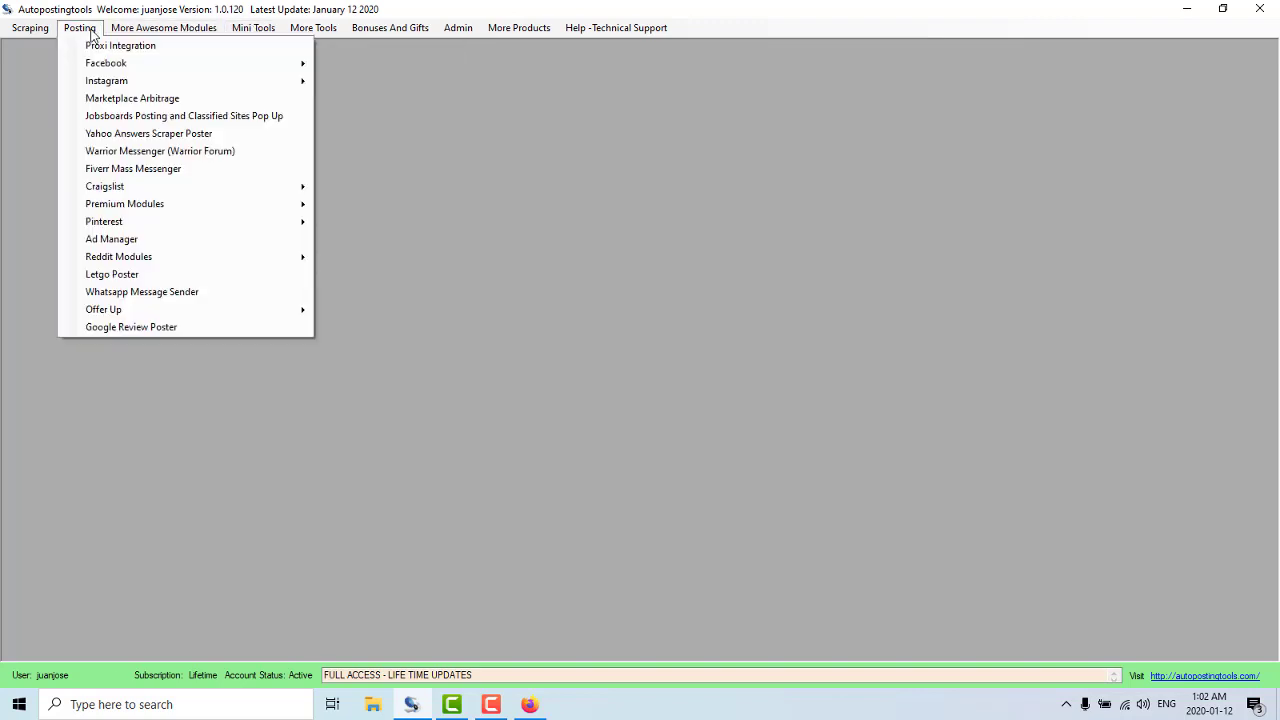
pyautogui.moveTo(30, 27)
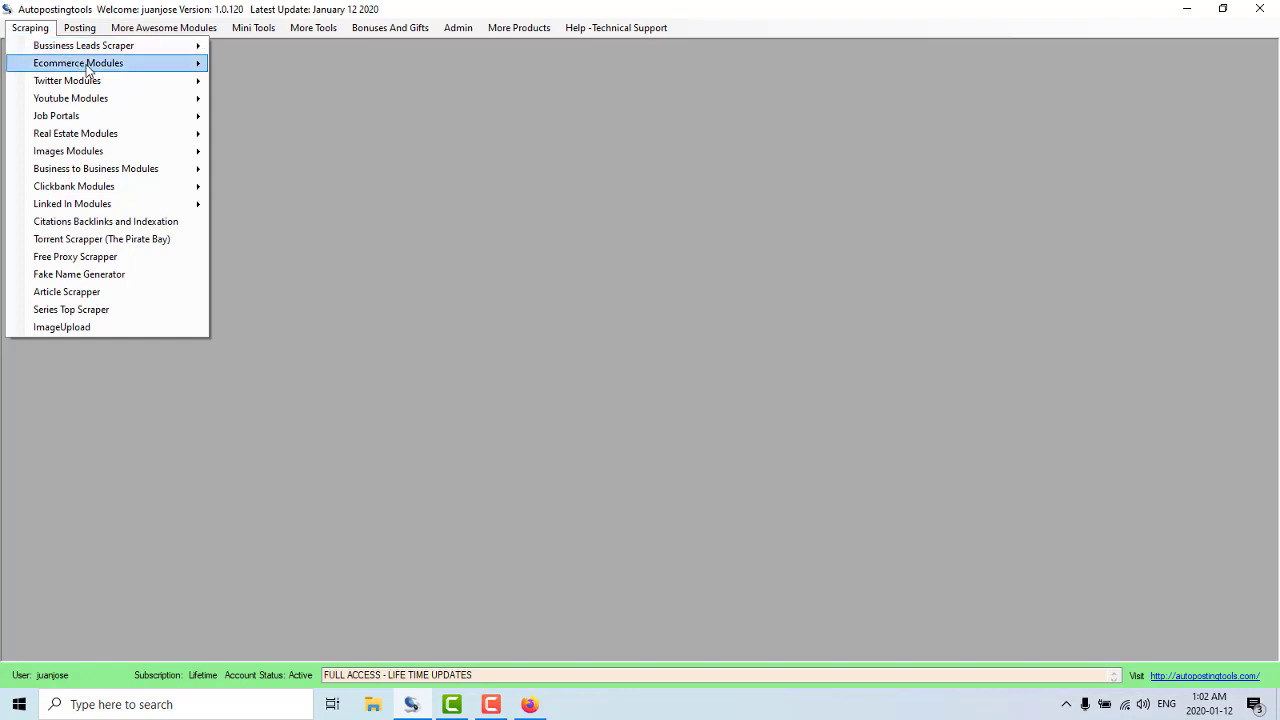
pyautogui.moveTo(78, 63)
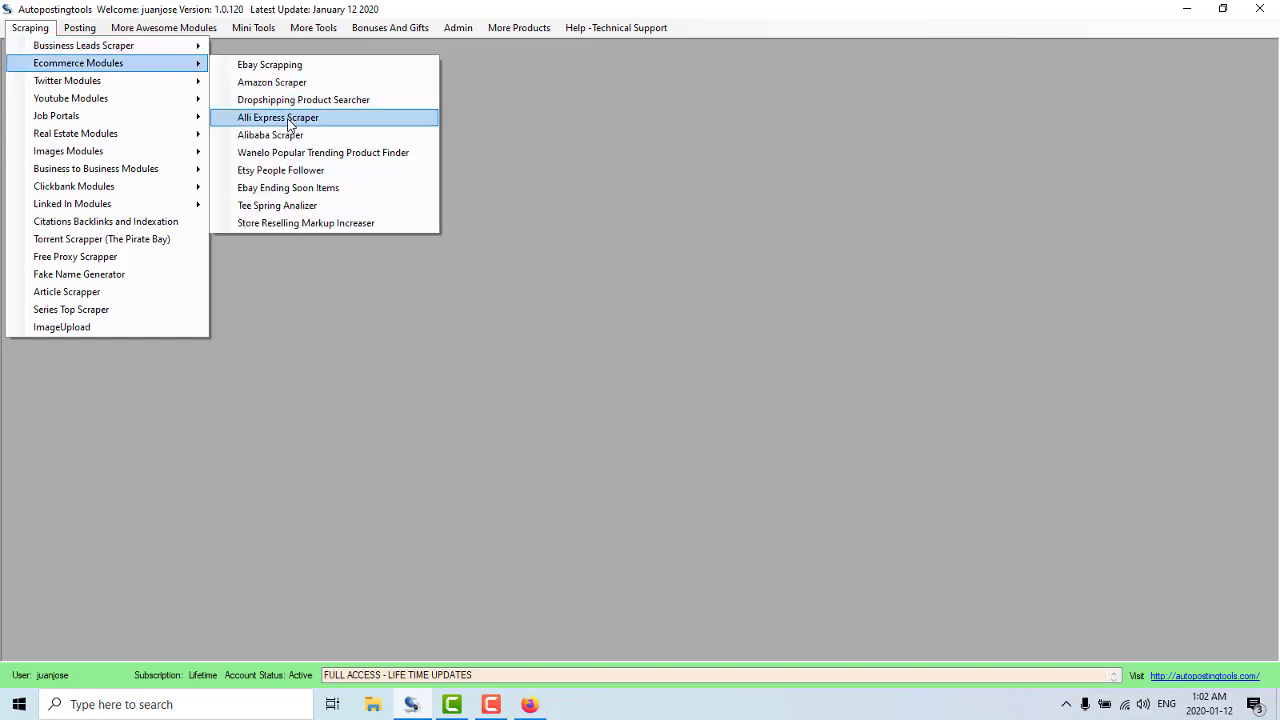
# Open the AliExpress scraper, enter 'chair' as the search term, and launch the search
pyautogui.click(289, 125)
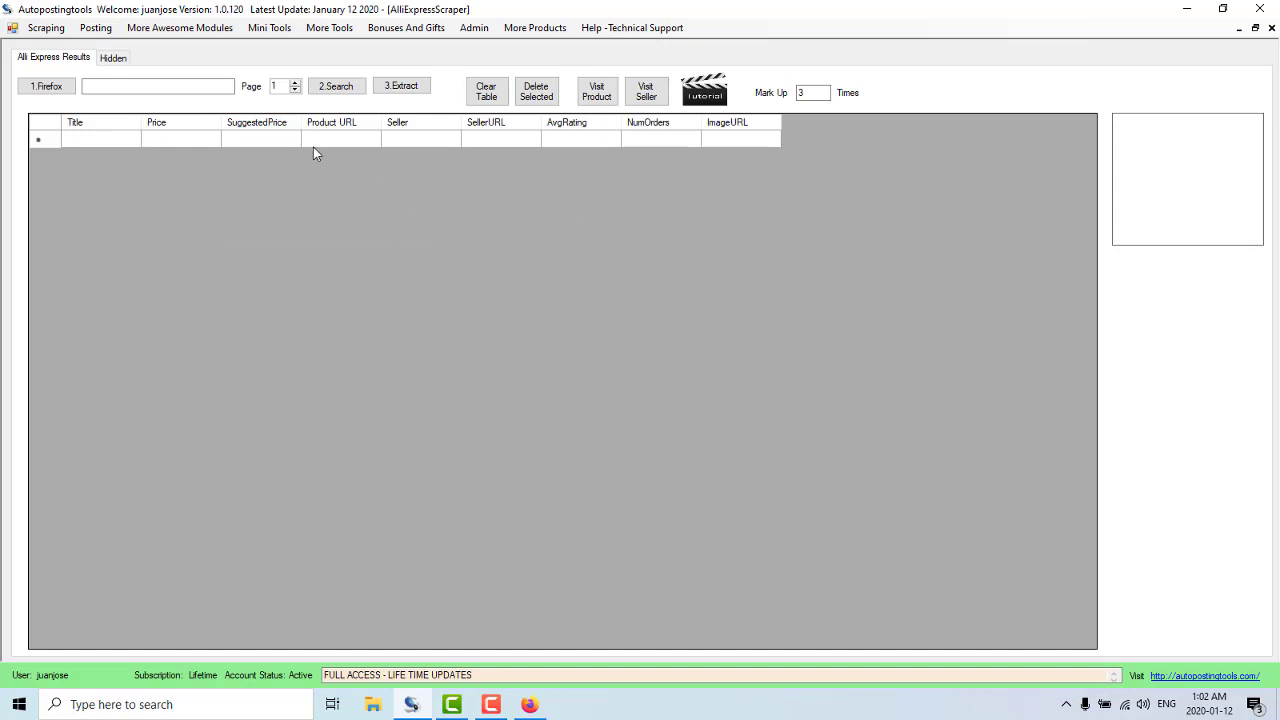
pyautogui.click(170, 87)
pyautogui.write('chai')
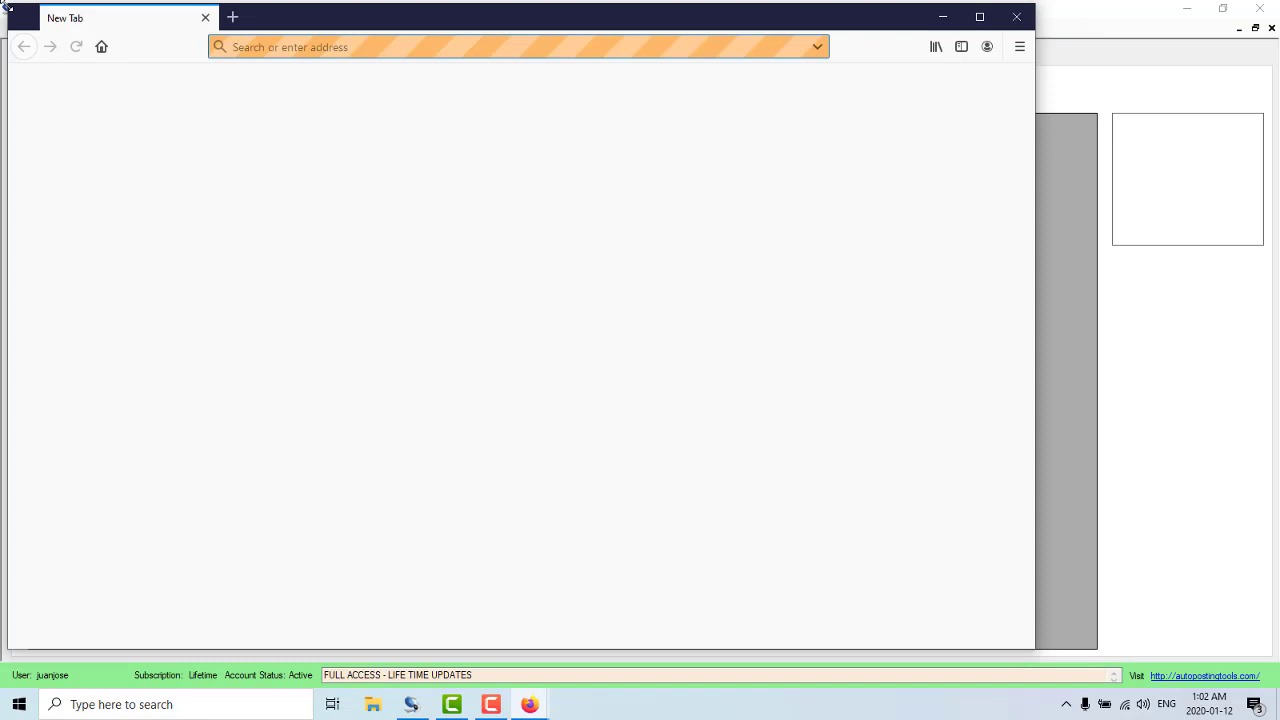
pyautogui.moveTo(6, 5); pyautogui.dragTo(133, 128)
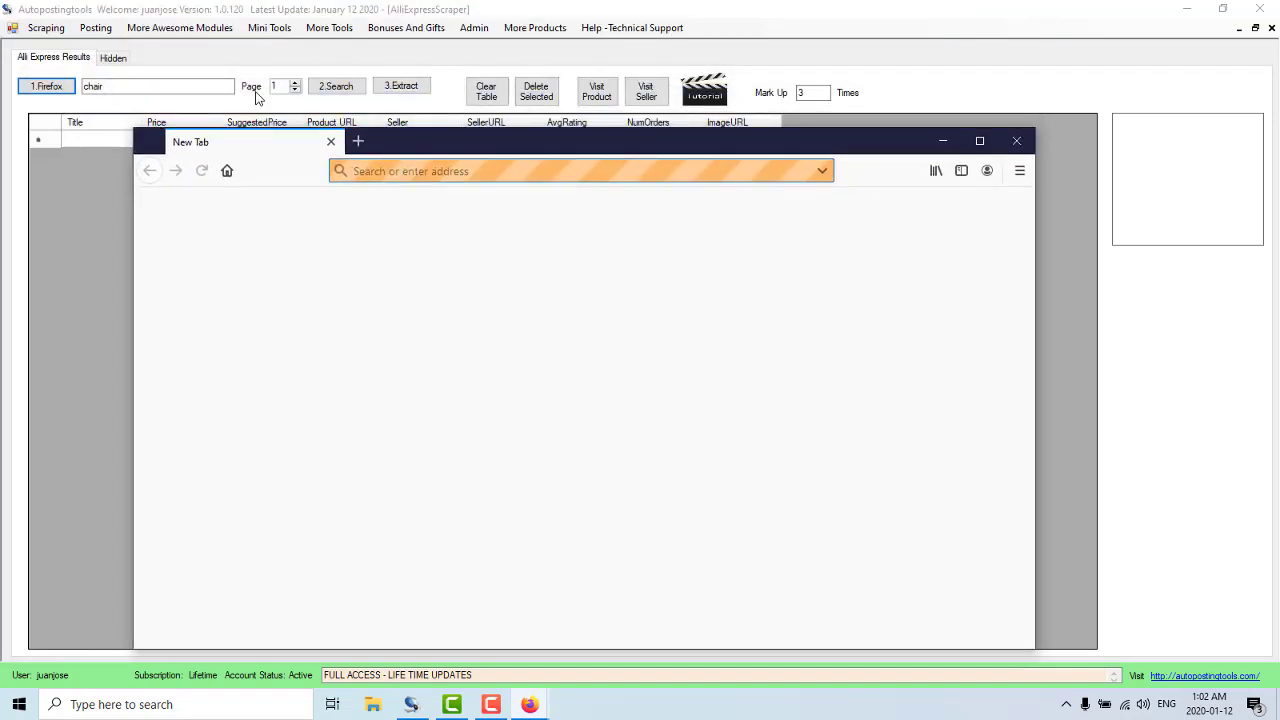
pyautogui.click(336, 86)
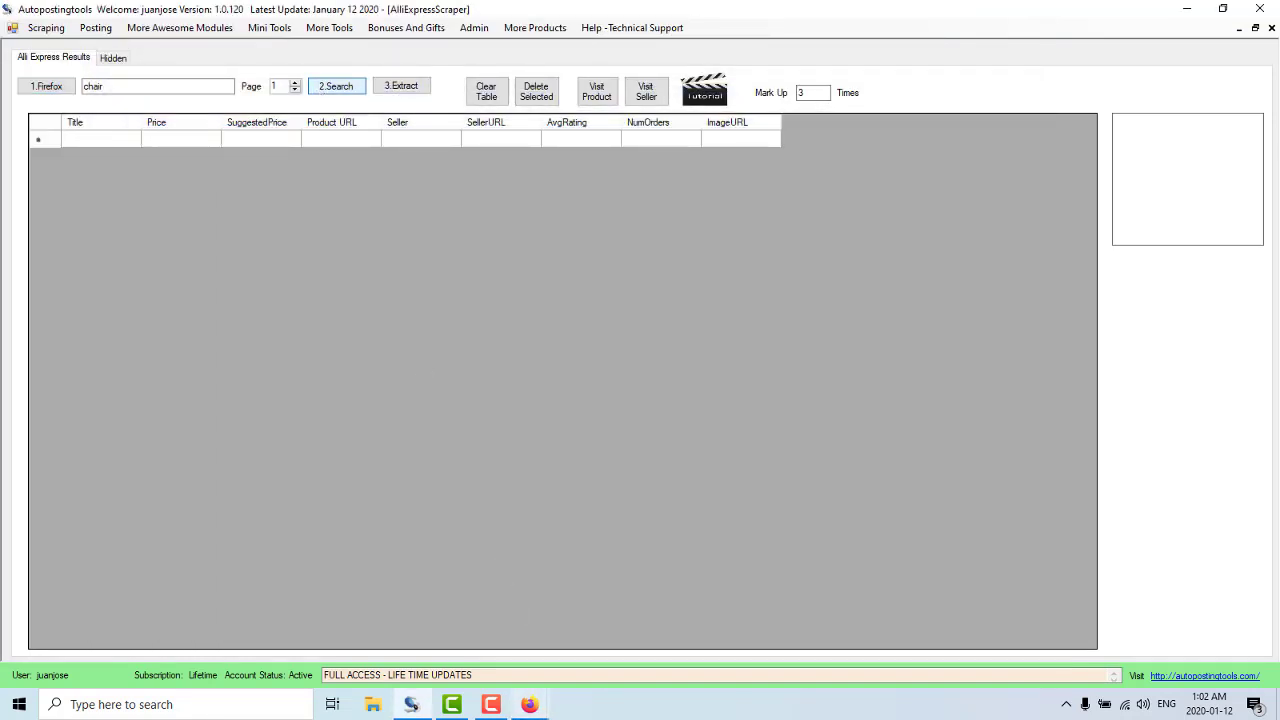
# Log in to AliExpress with the Facebook sign-in option in the scraper's browser
pyautogui.moveTo(529, 704)
pyautogui.click(607, 614)
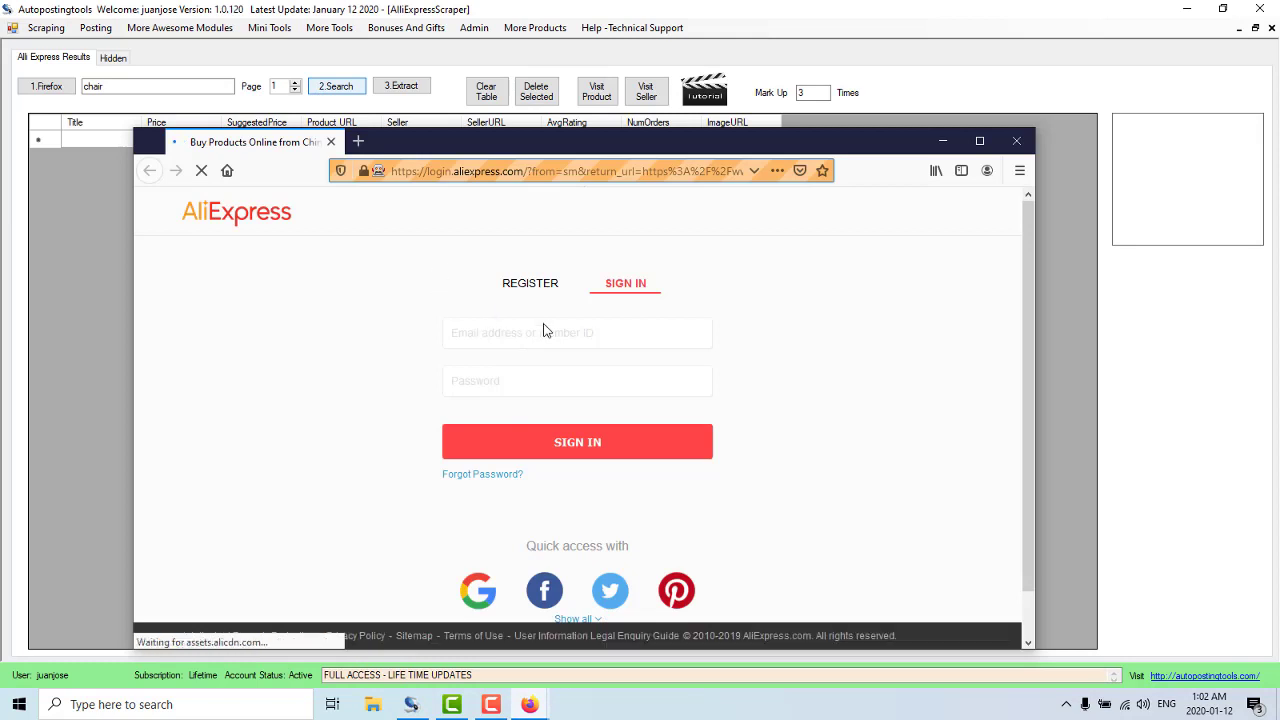
pyautogui.scroll(-1, 542, 355)
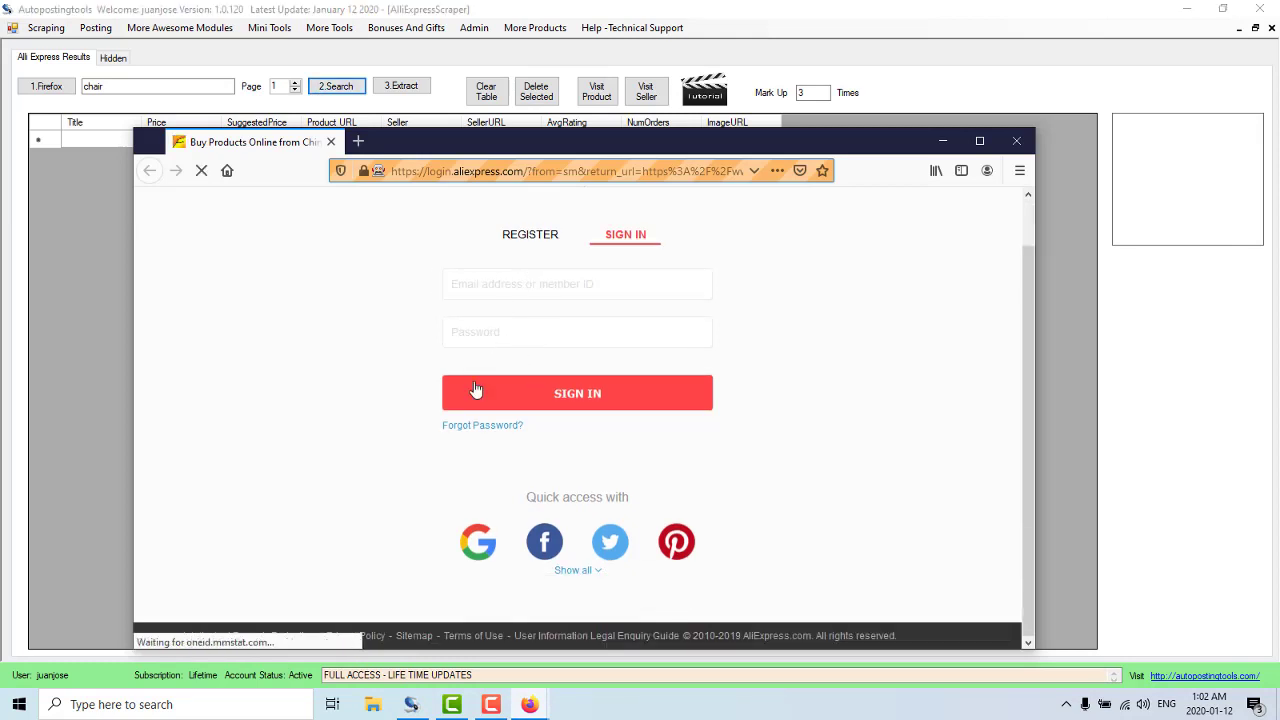
pyautogui.click(545, 545)
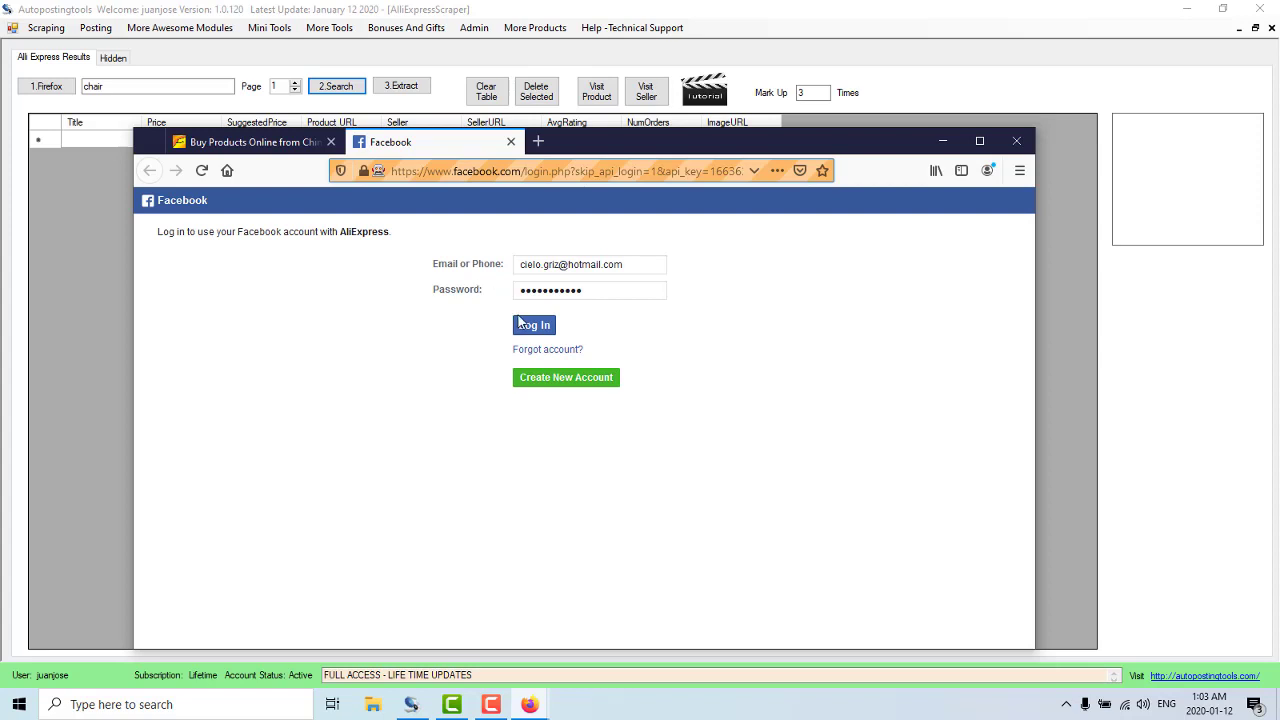
pyautogui.click(522, 324)
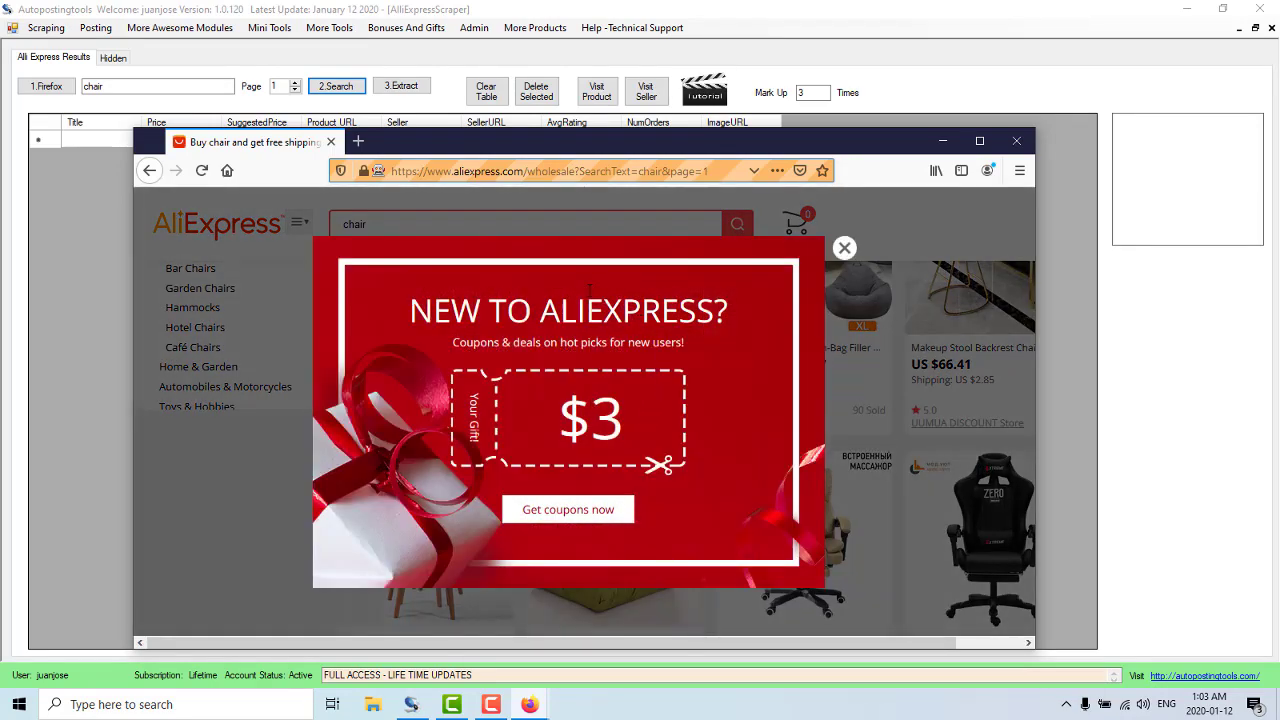
# Close the new-user coupon popup and scroll through the page-1 chair results
pyautogui.click(844, 248)
pyautogui.scroll(-5, 565, 358)
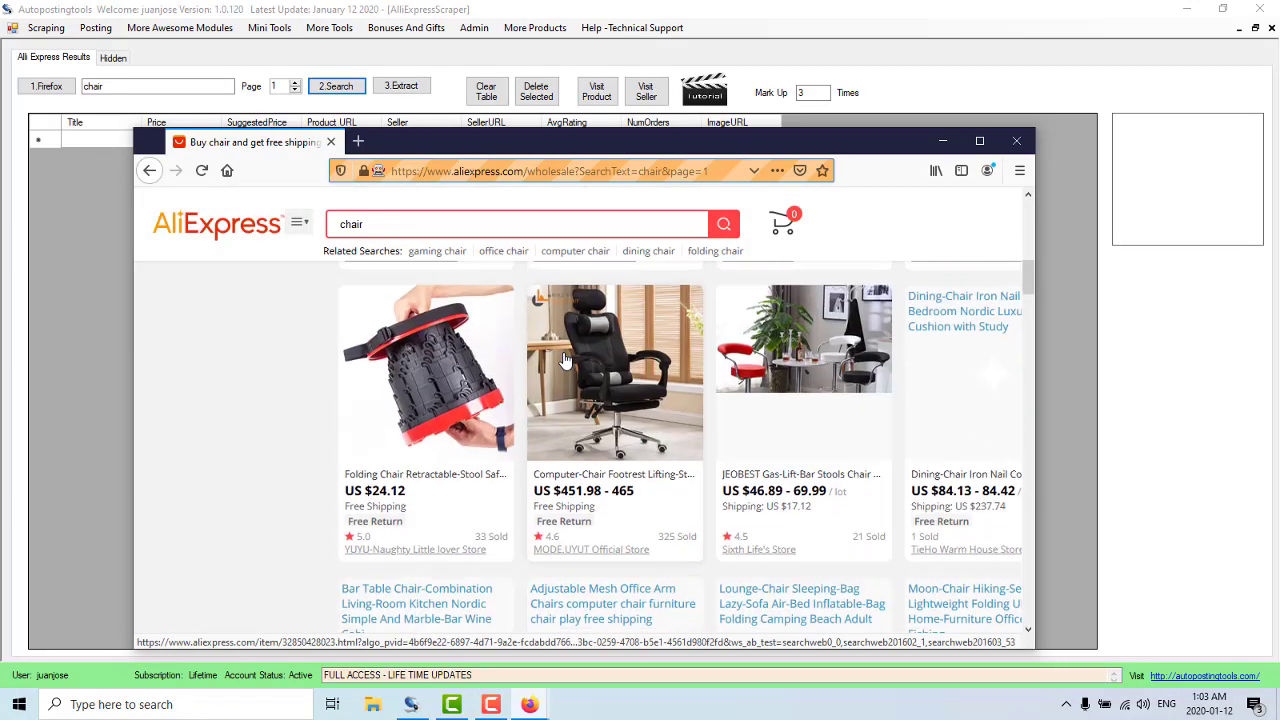
pyautogui.click(340, 90)
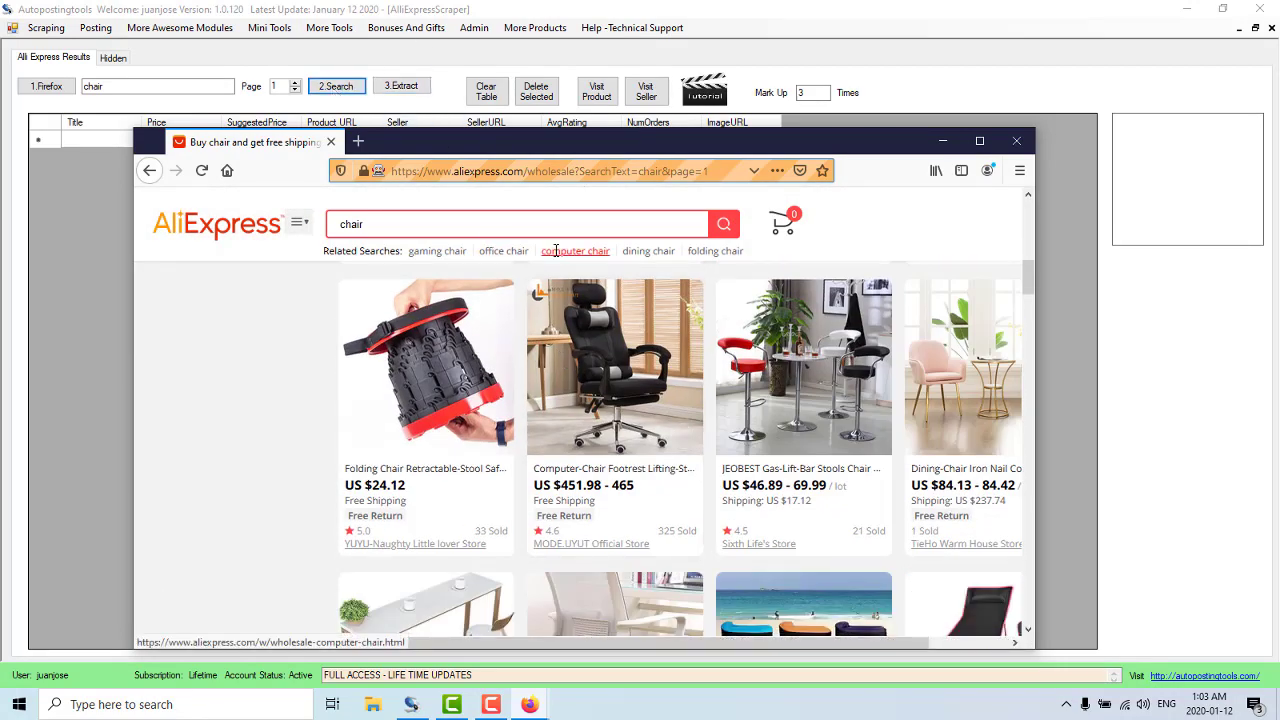
pyautogui.scroll(-5, 640, 432)
pyautogui.scroll(-5, 640, 432)
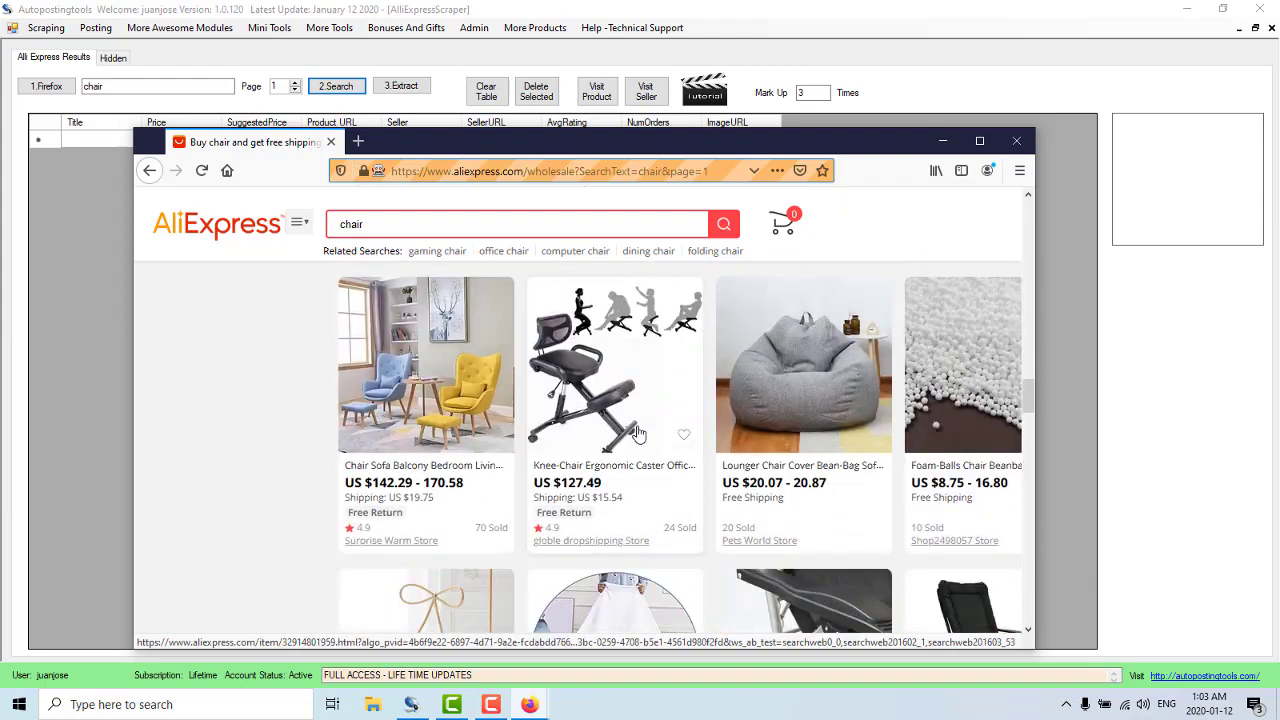
pyautogui.scroll(-5, 640, 432)
pyautogui.scroll(-5, 640, 432)
pyautogui.scroll(-5, 640, 432)
pyautogui.scroll(-5, 640, 432)
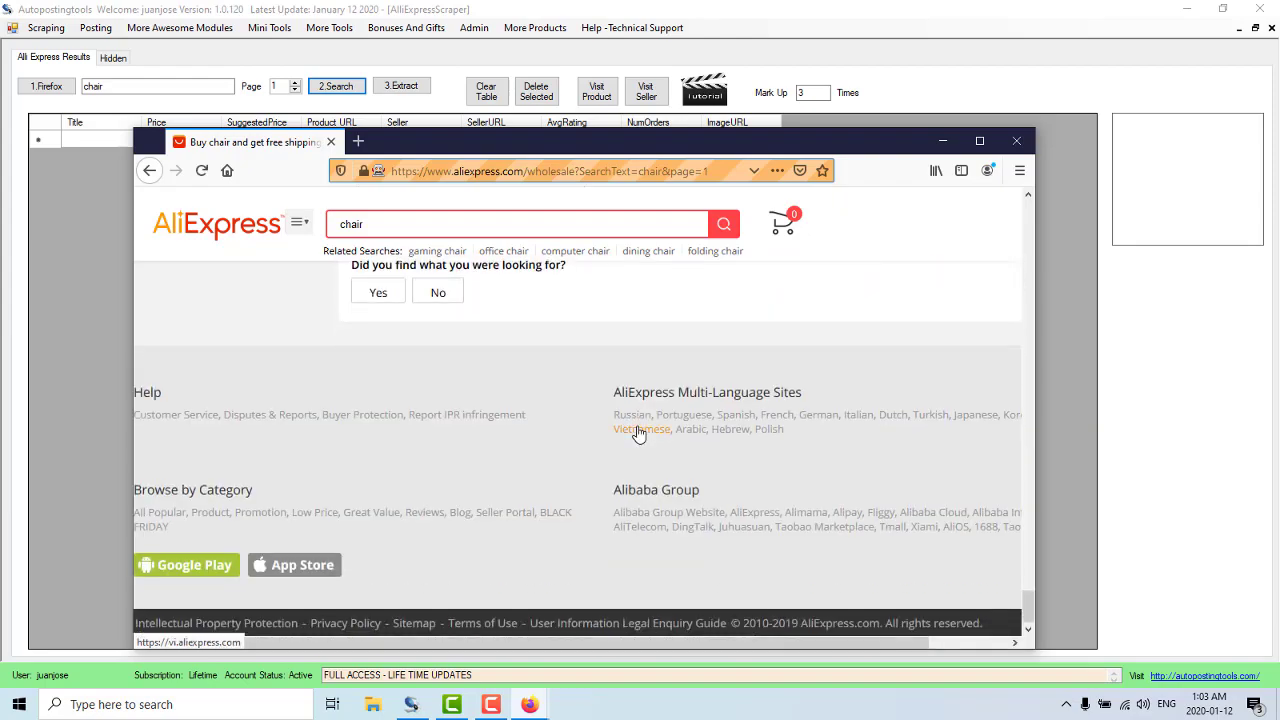
pyautogui.scroll(5, 640, 432)
pyautogui.scroll(2, 640, 432)
pyautogui.scroll(2, 640, 432)
pyautogui.scroll(2, 640, 432)
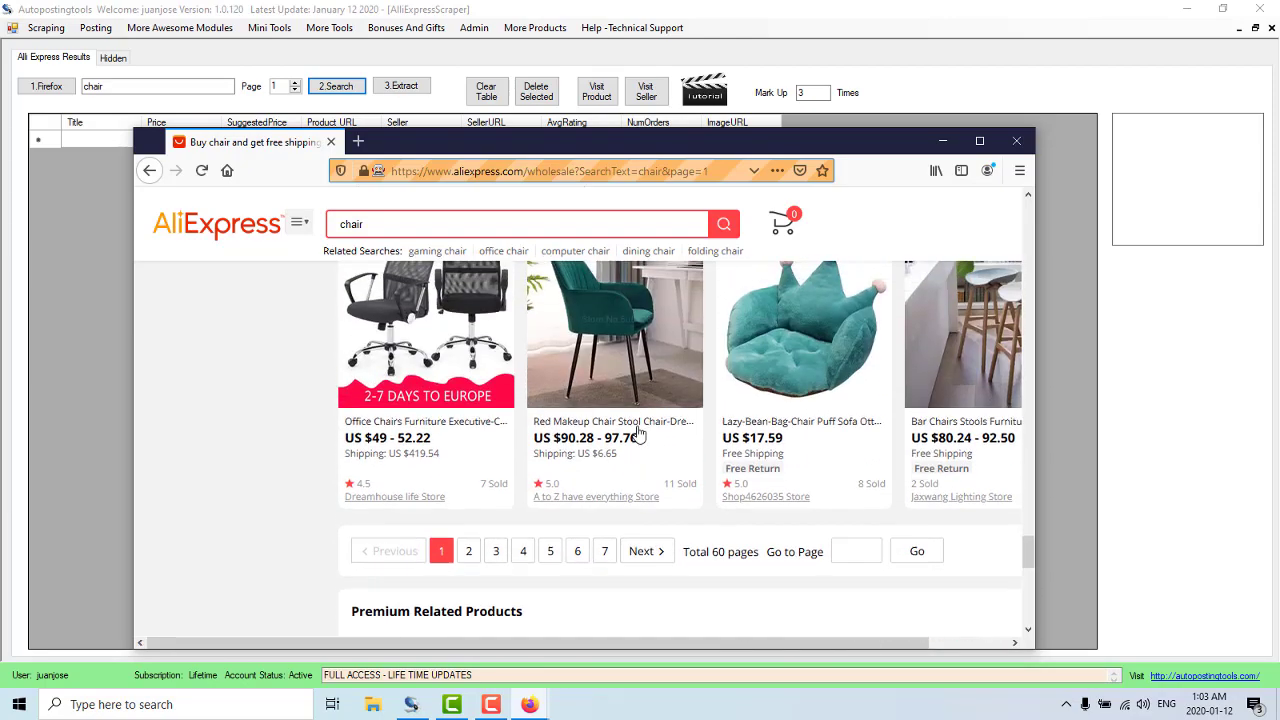
# Extract the page-1 chair products into the table and search results page 2
pyautogui.click(405, 89)
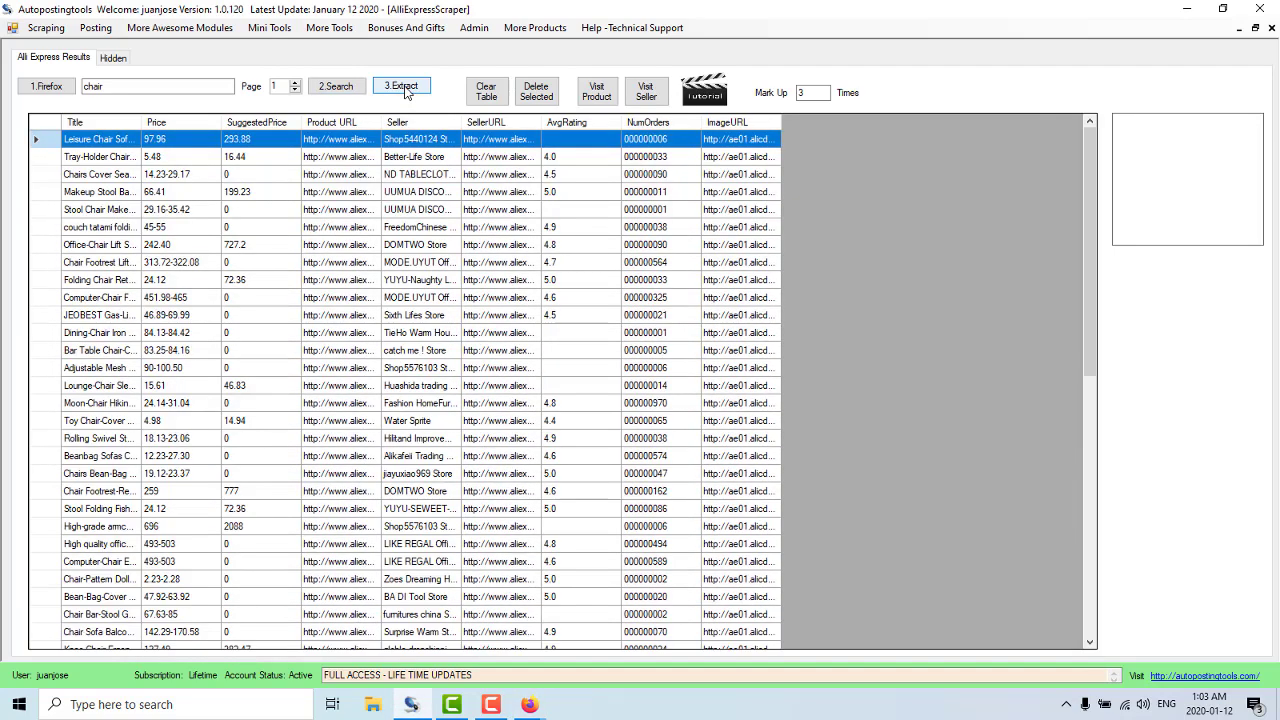
pyautogui.click(295, 82)
pyautogui.click(330, 88)
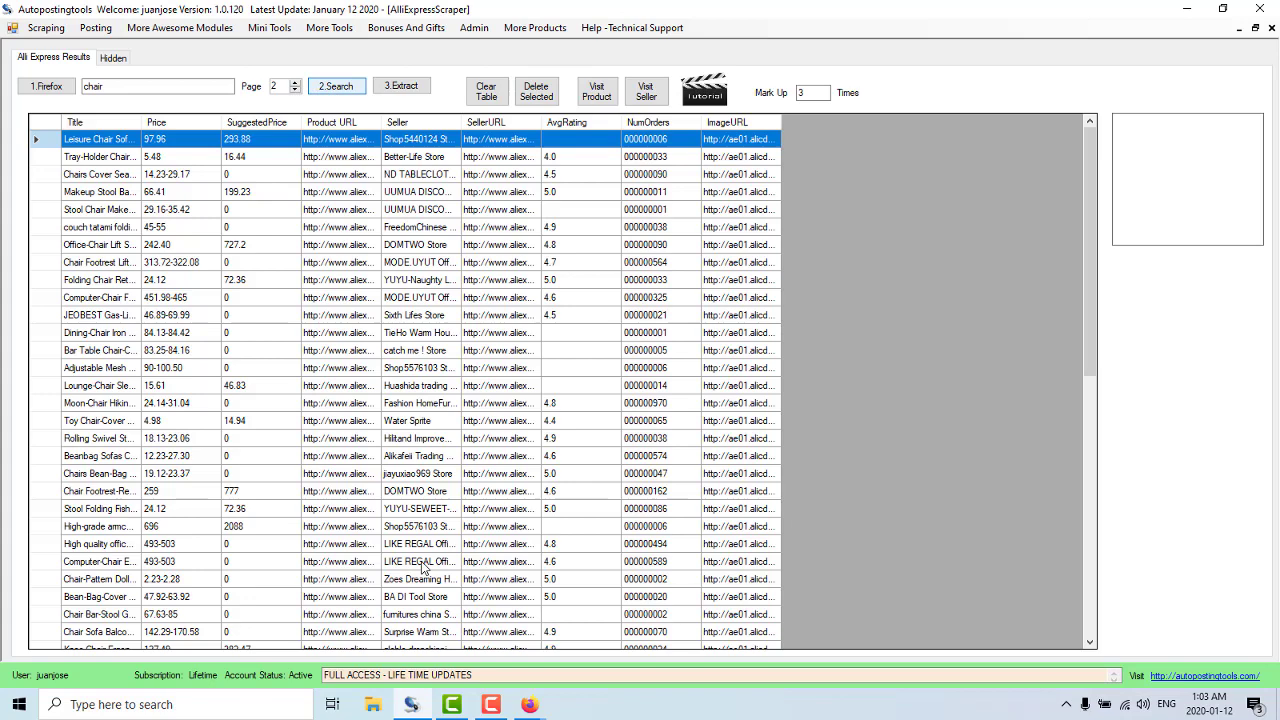
# Check the page-2 results in the browser, then return to the scraper table
pyautogui.click(630, 630)
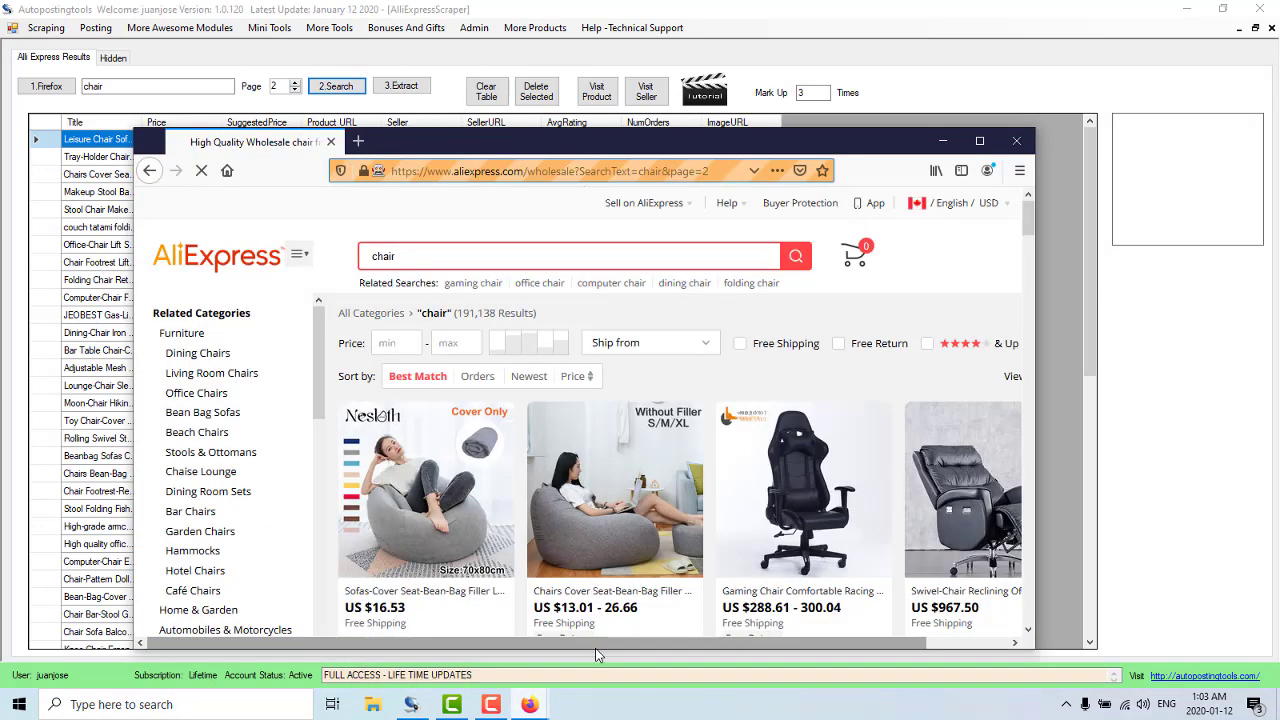
pyautogui.scroll(1, 570, 413)
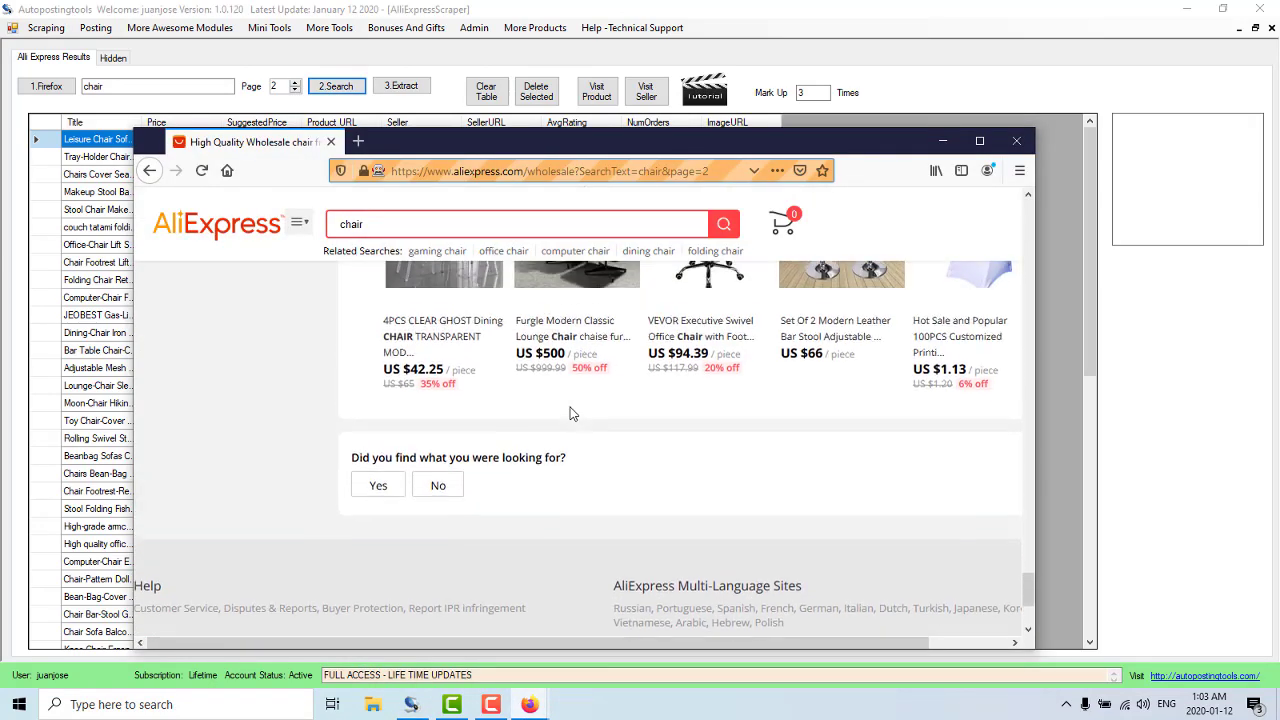
pyautogui.scroll(2, 570, 413)
pyautogui.scroll(2, 570, 413)
pyautogui.scroll(2, 570, 413)
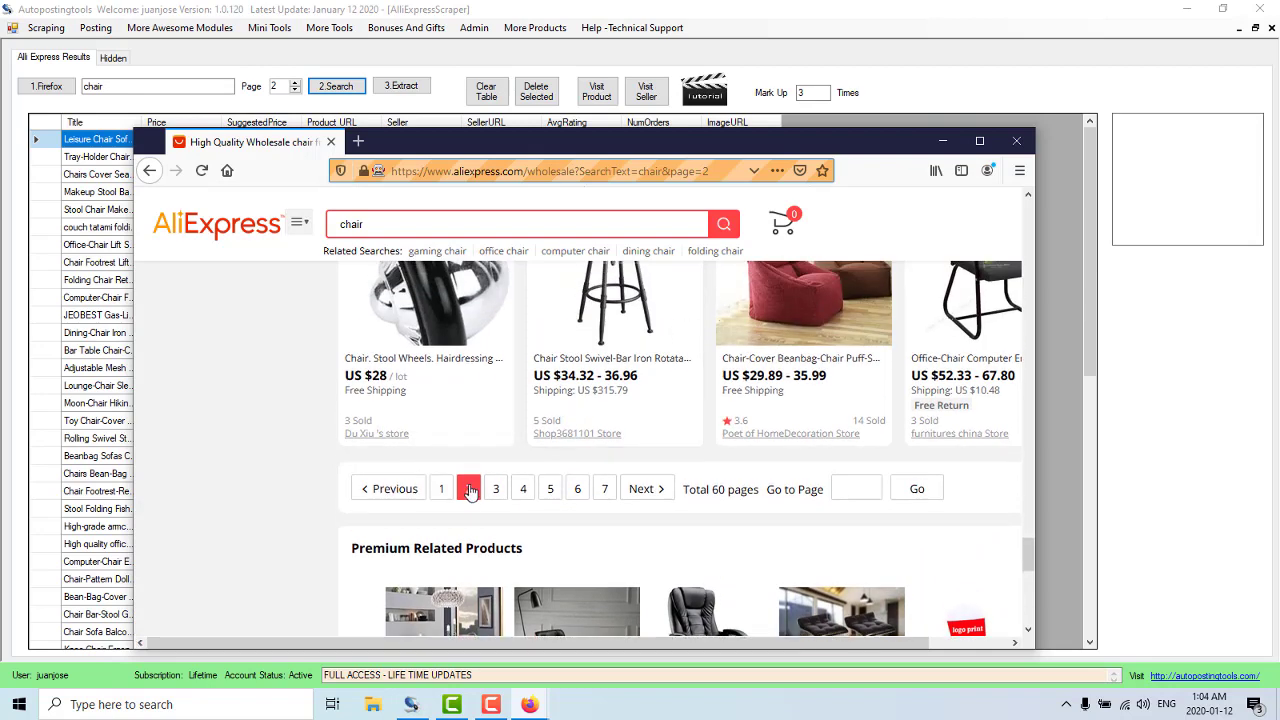
pyautogui.scroll(2, 490, 438)
pyautogui.scroll(1, 490, 438)
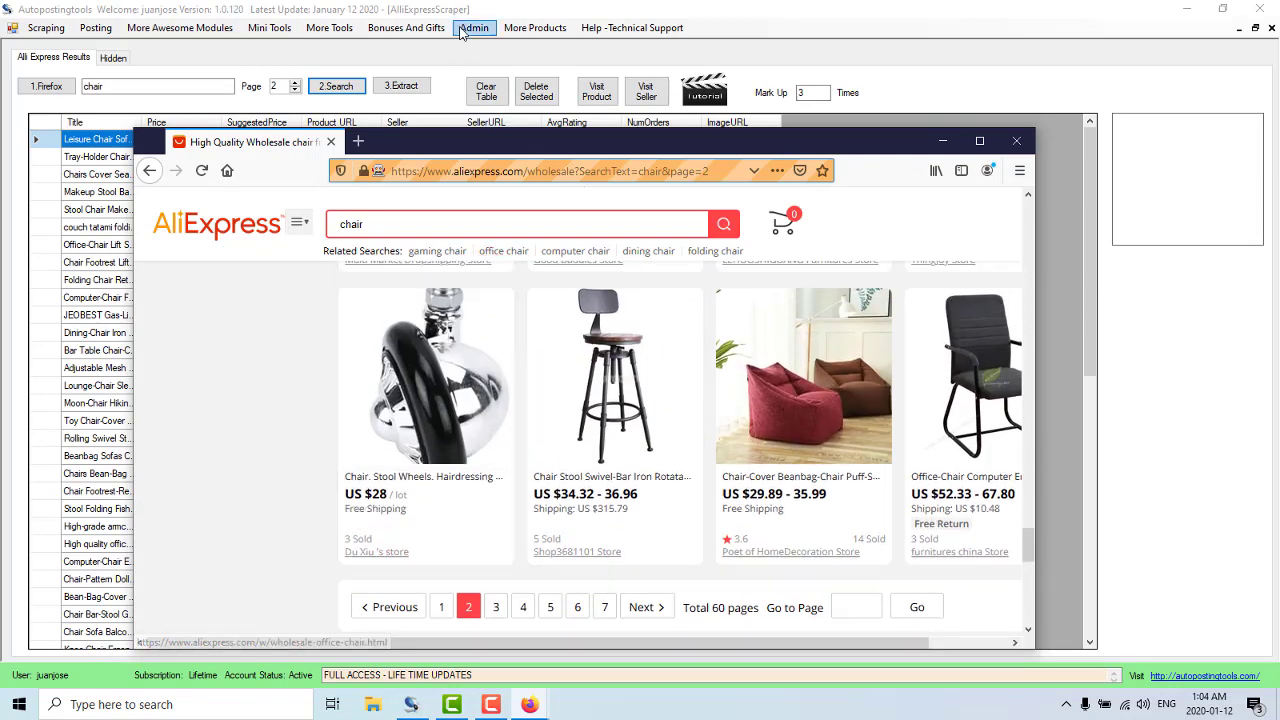
pyautogui.click(402, 88)
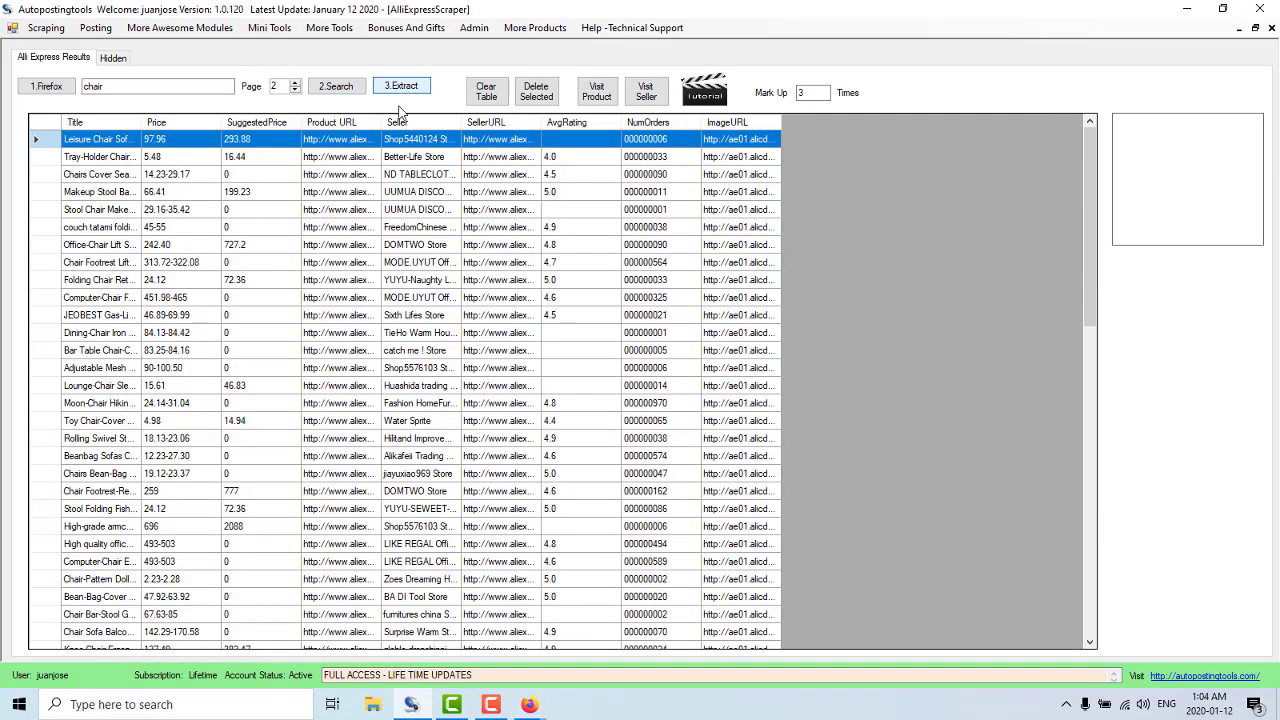
# Extract the page-2 chair listings, widen the Title column, and select the mark-up value 3
pyautogui.click(390, 478)
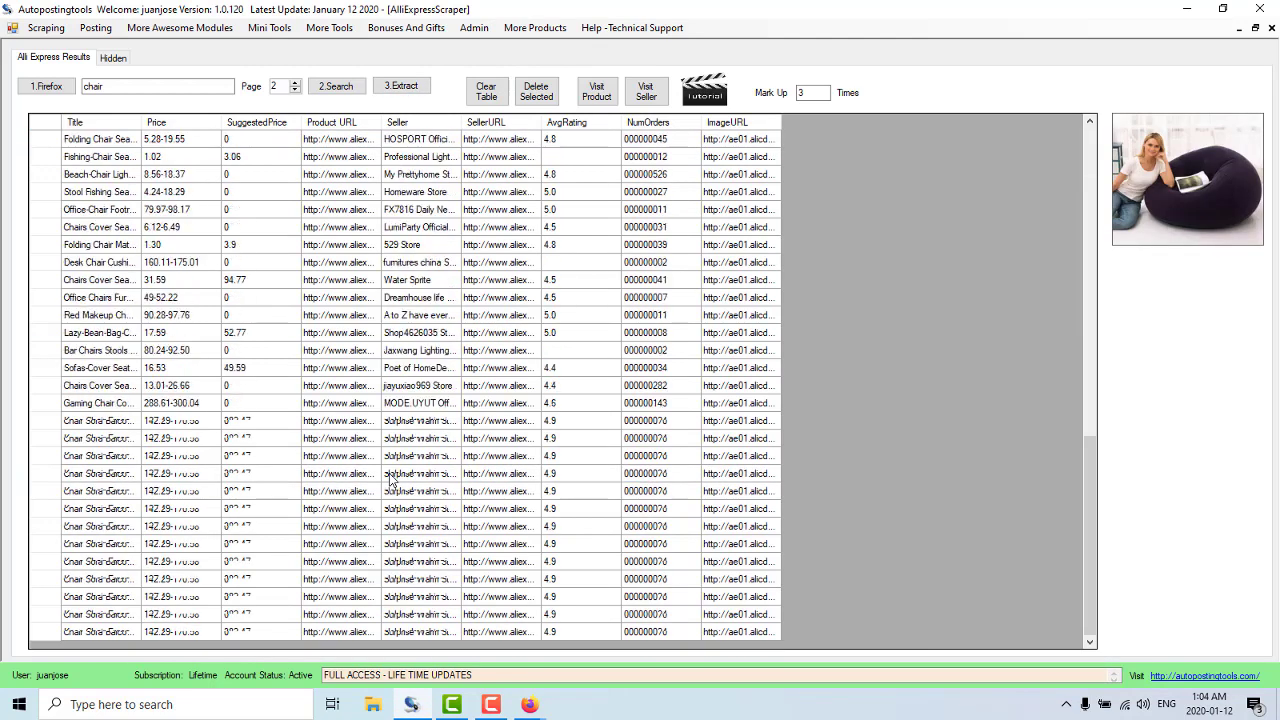
pyautogui.scroll(7, 390, 478)
pyautogui.scroll(10, 390, 478)
pyautogui.scroll(2, 390, 478)
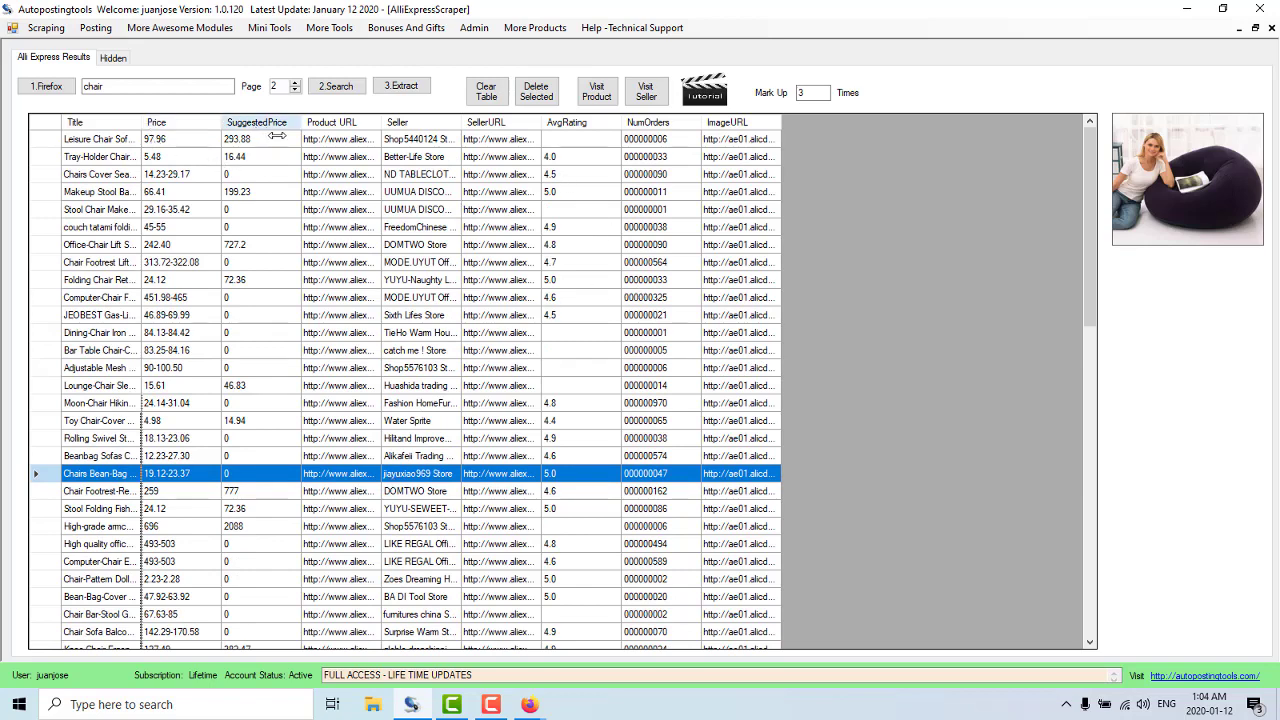
pyautogui.moveTo(142, 122); pyautogui.dragTo(276, 122)
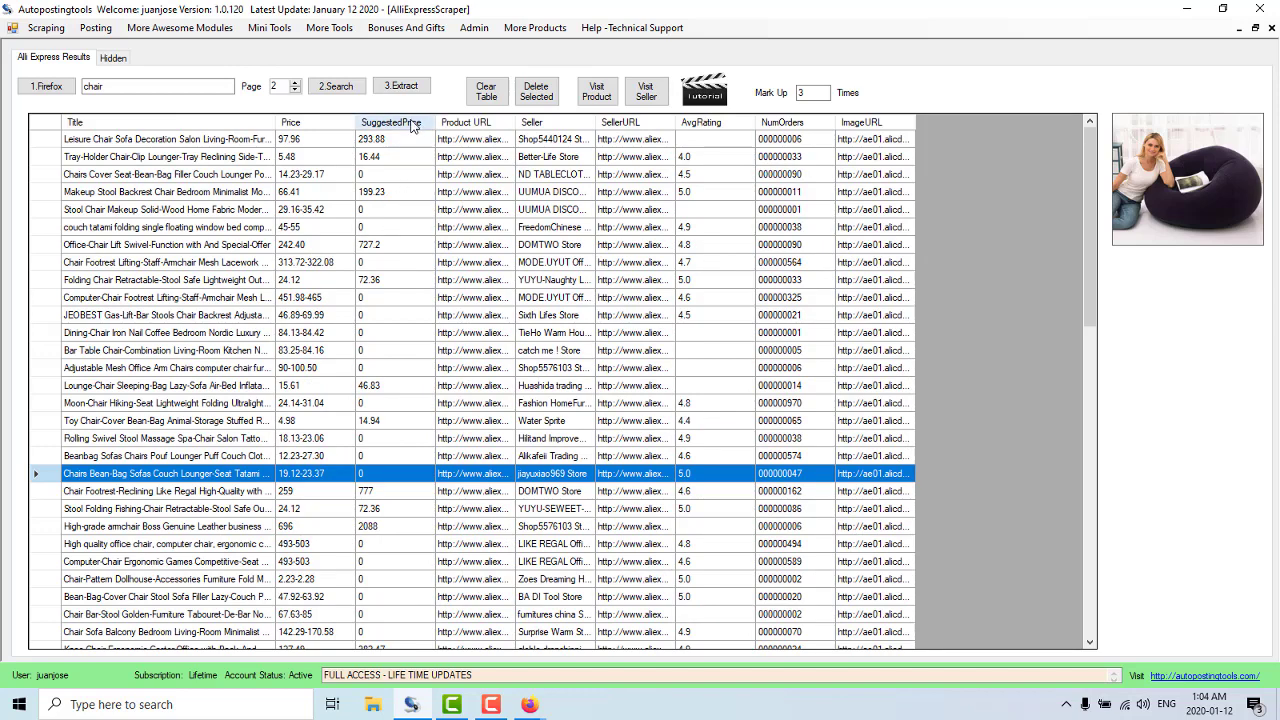
pyautogui.doubleClick(803, 92)
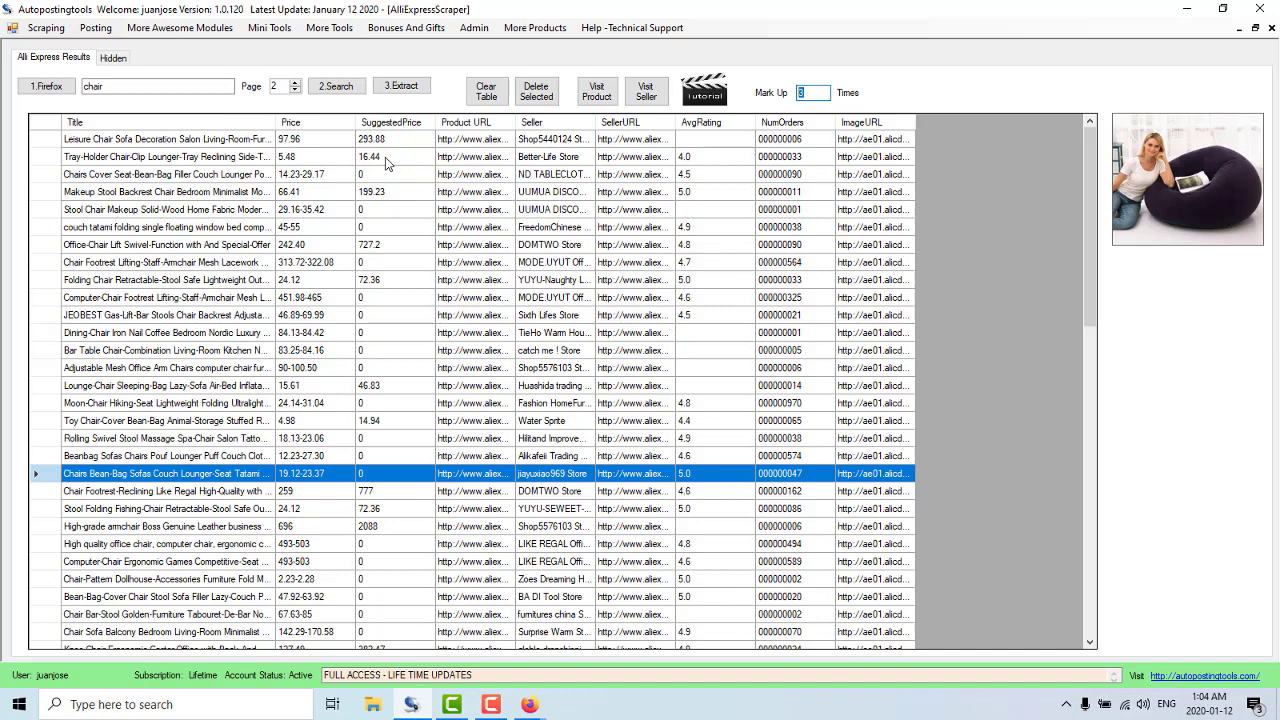
# Widen the Product URL column while previewing the Stool, Footrest and Bar Table chair products
pyautogui.click(474, 212)
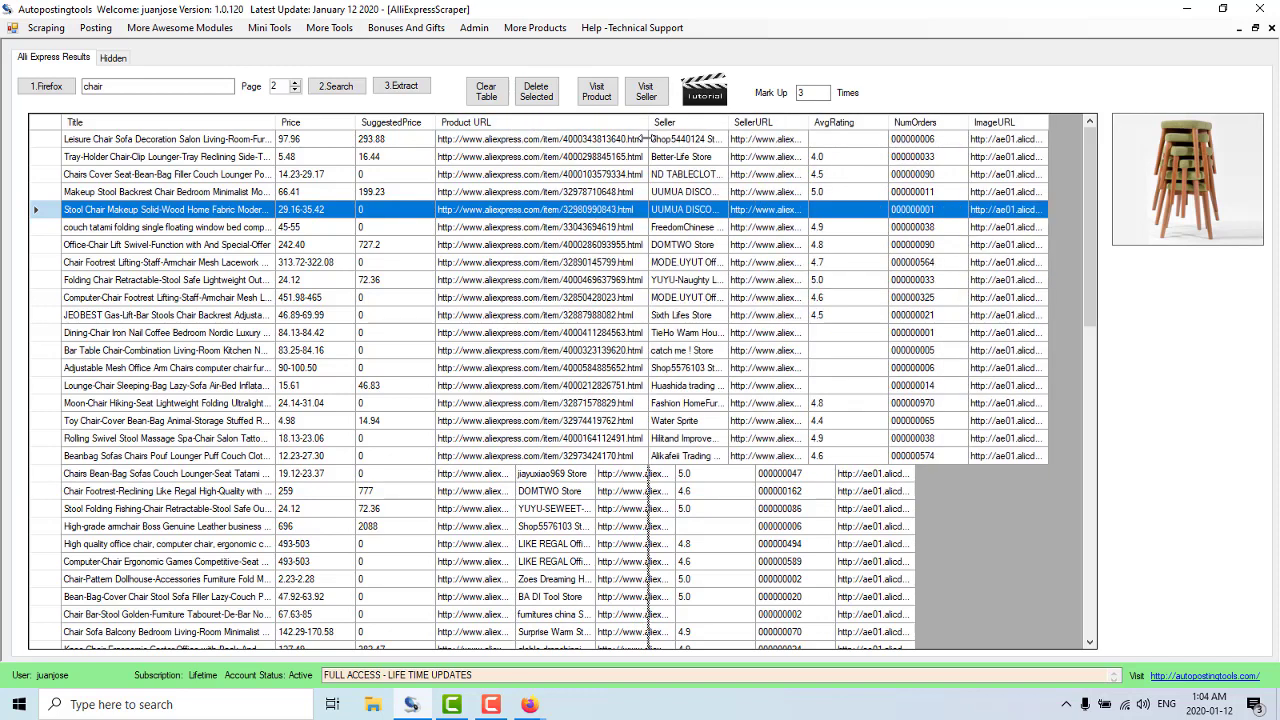
pyautogui.moveTo(513, 128); pyautogui.dragTo(648, 128)
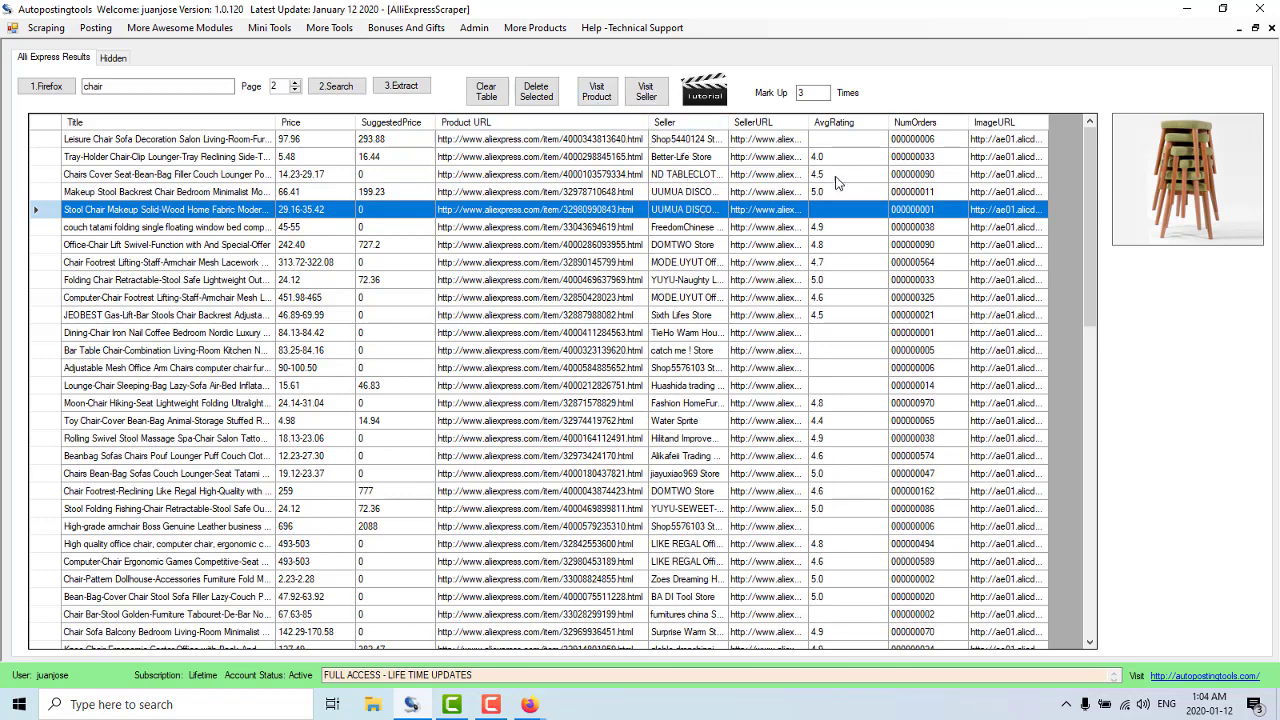
pyautogui.click(1002, 264)
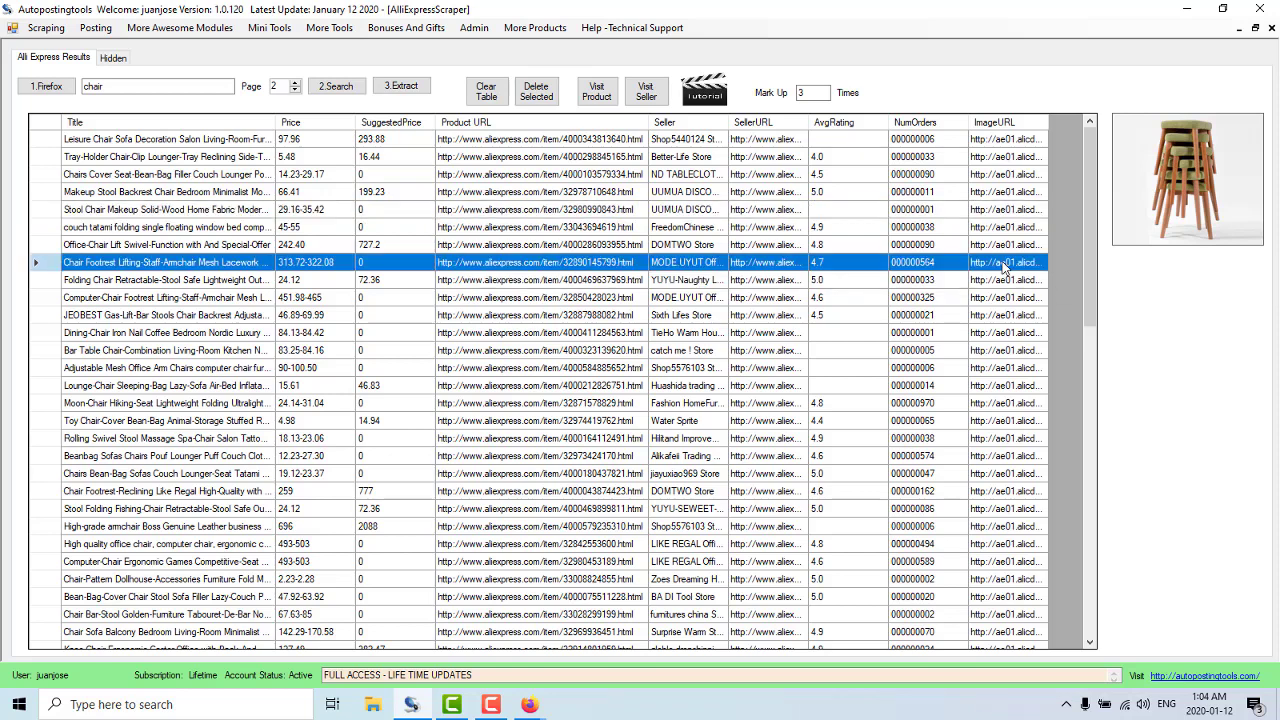
pyautogui.click(530, 357)
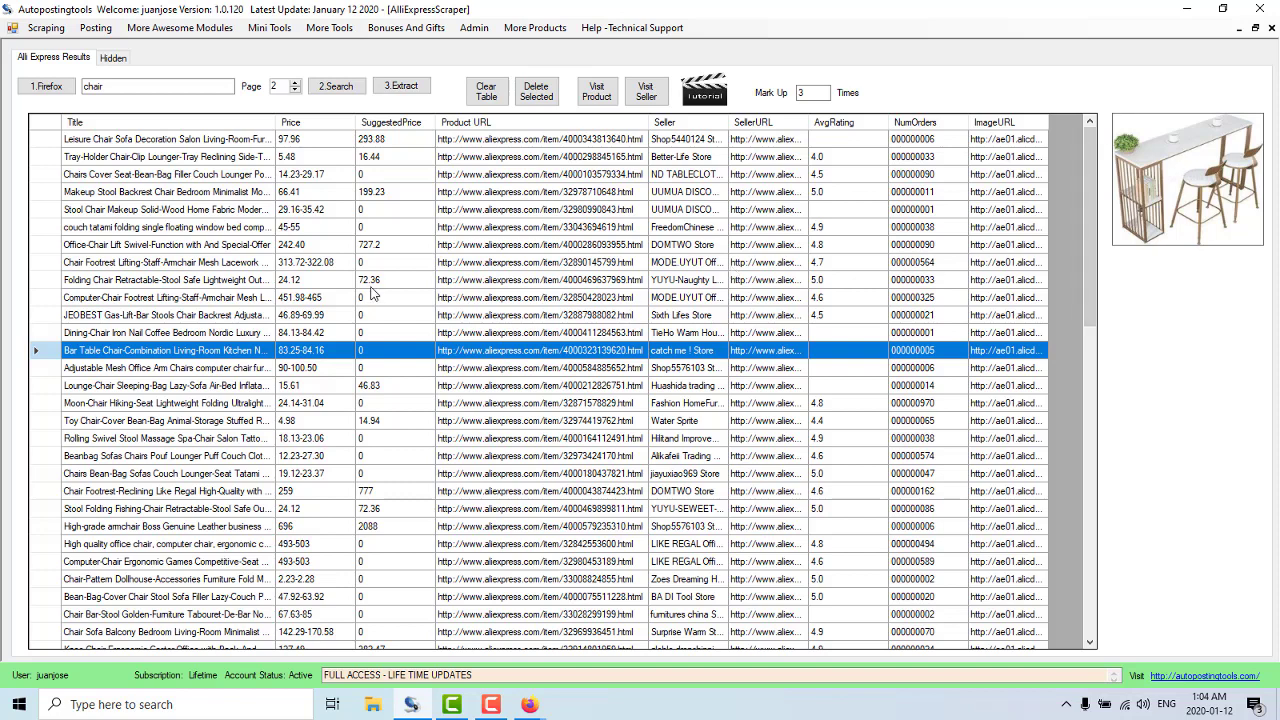
pyautogui.keyDown('shift'); pyautogui.click(48, 126); pyautogui.keyUp('shift')
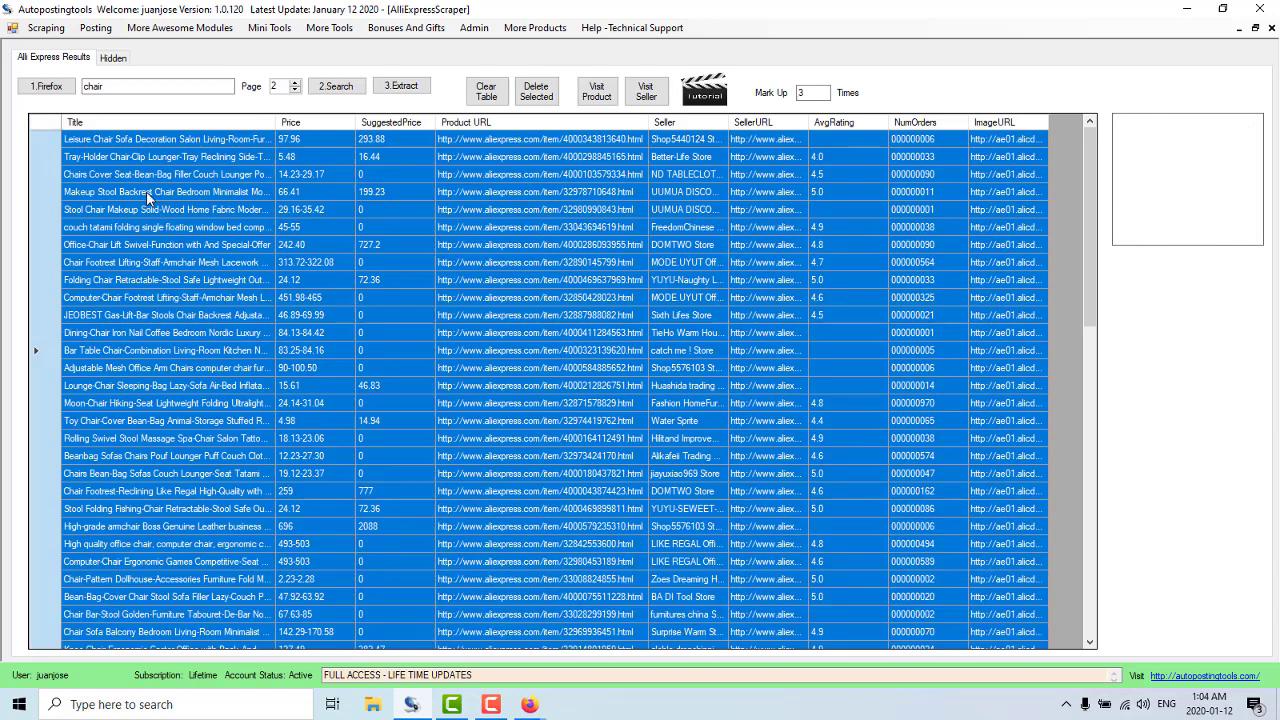
pyautogui.click(587, 284)
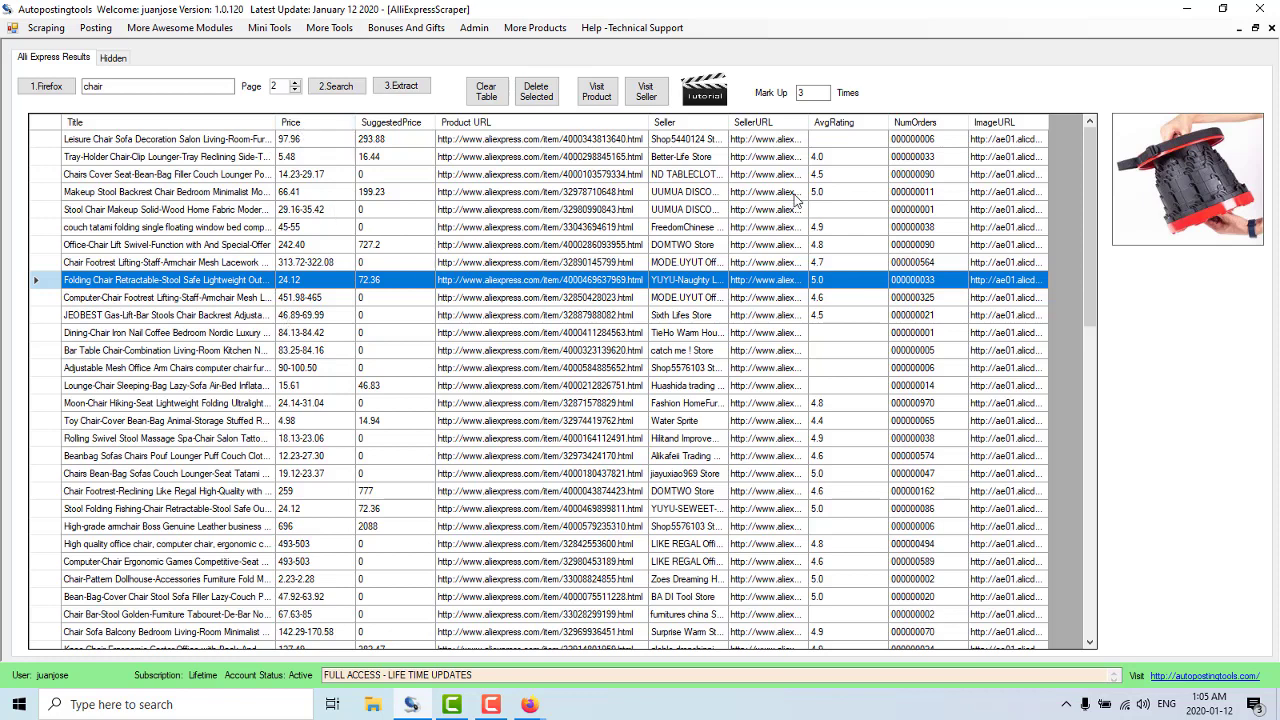
# Sort by NumOrders, highest first, and preview the top Moon-Chair and Dining-Chair products
pyautogui.click(916, 123)
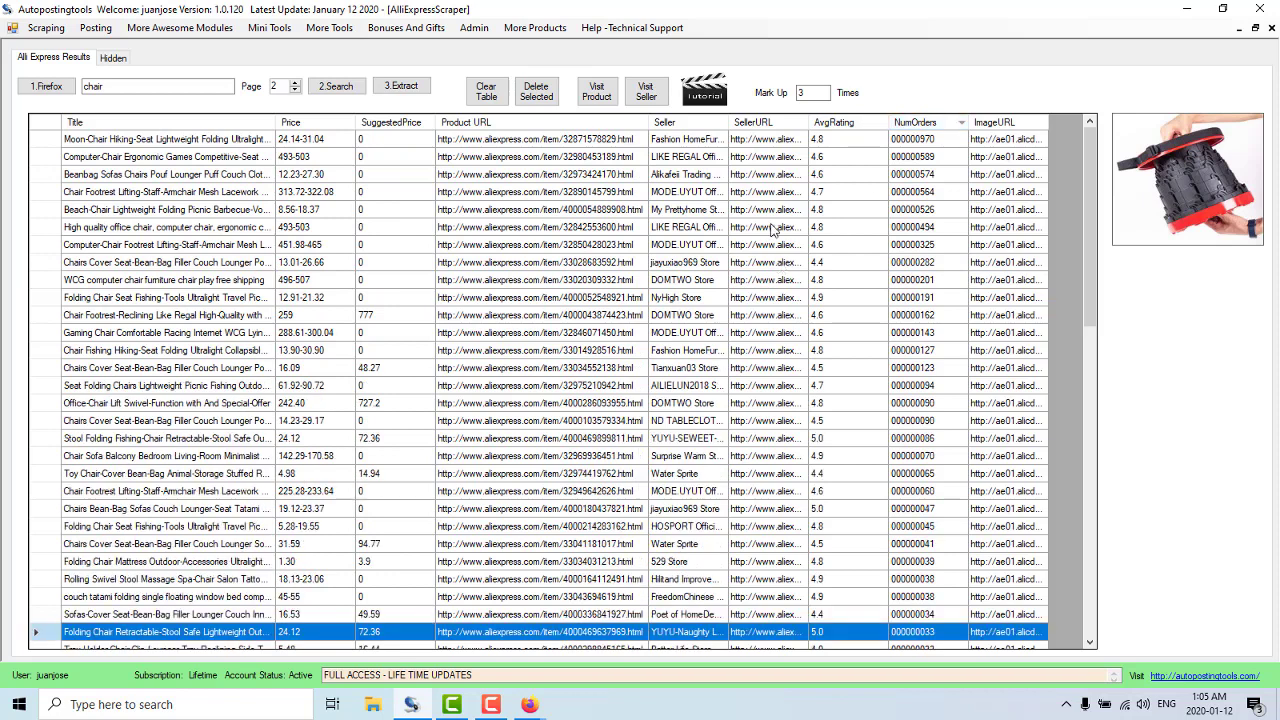
pyautogui.click(743, 145)
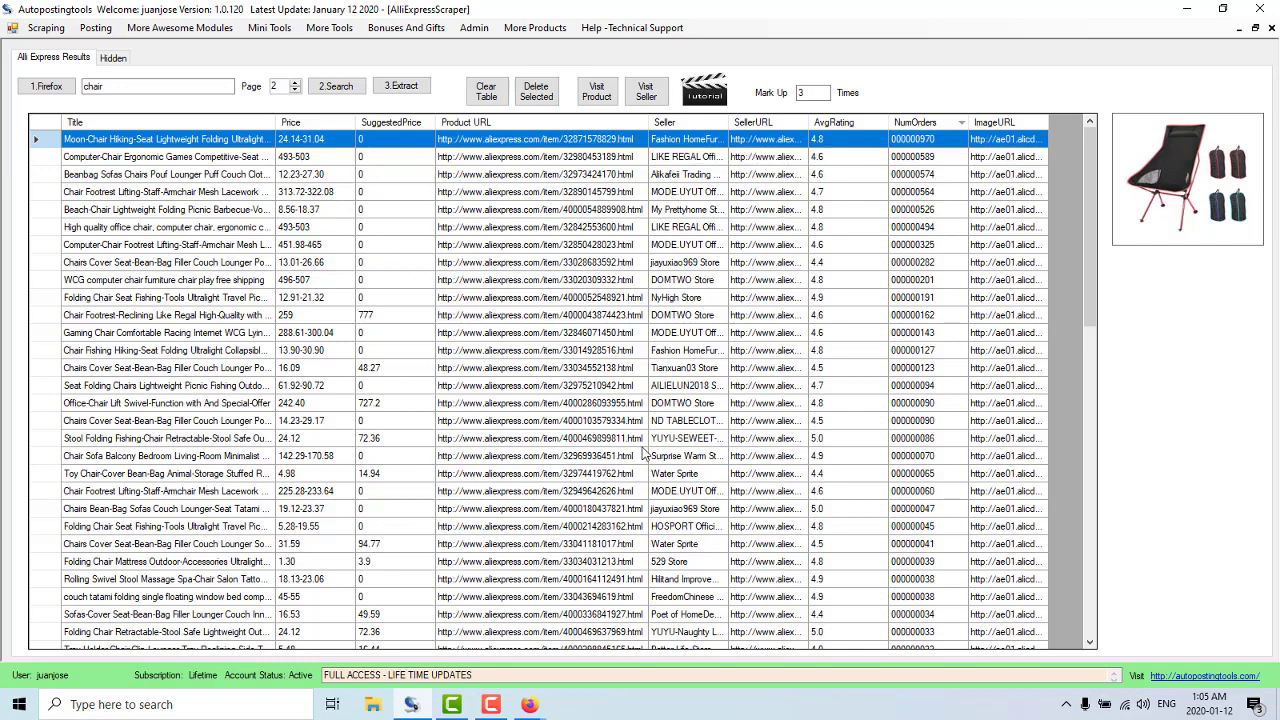
pyautogui.scroll(-15, 646, 454)
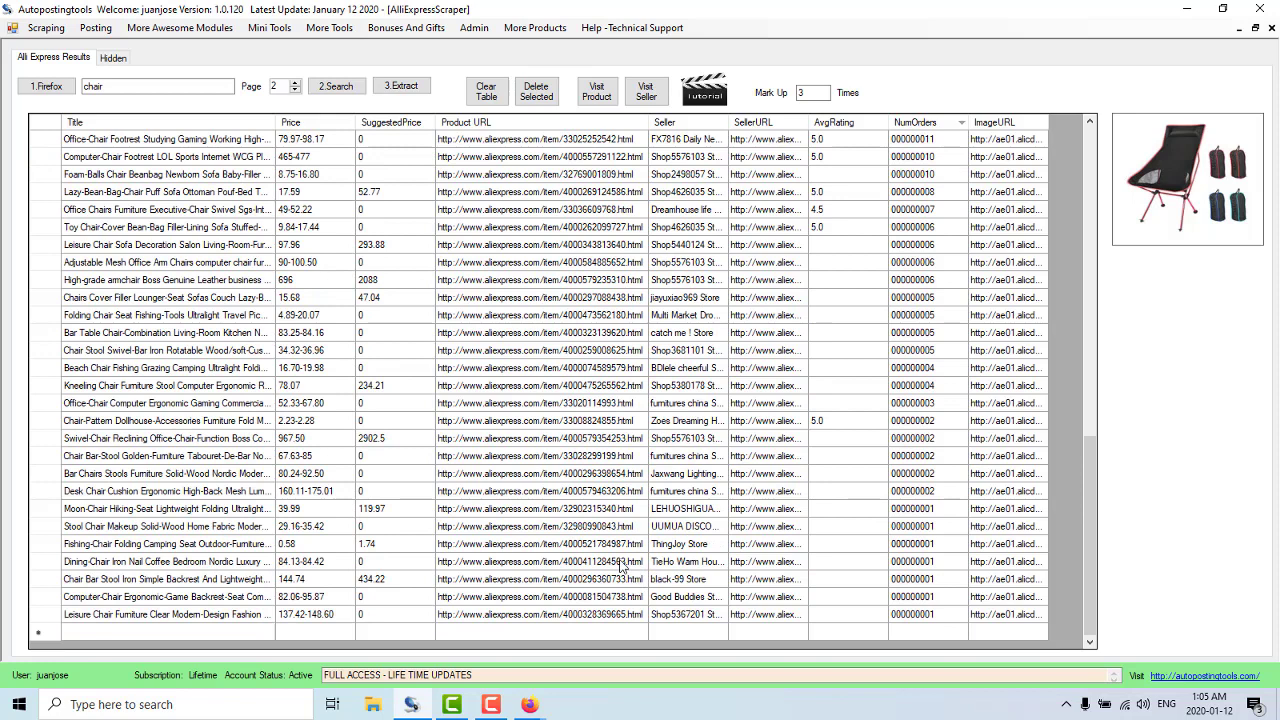
pyautogui.click(622, 563)
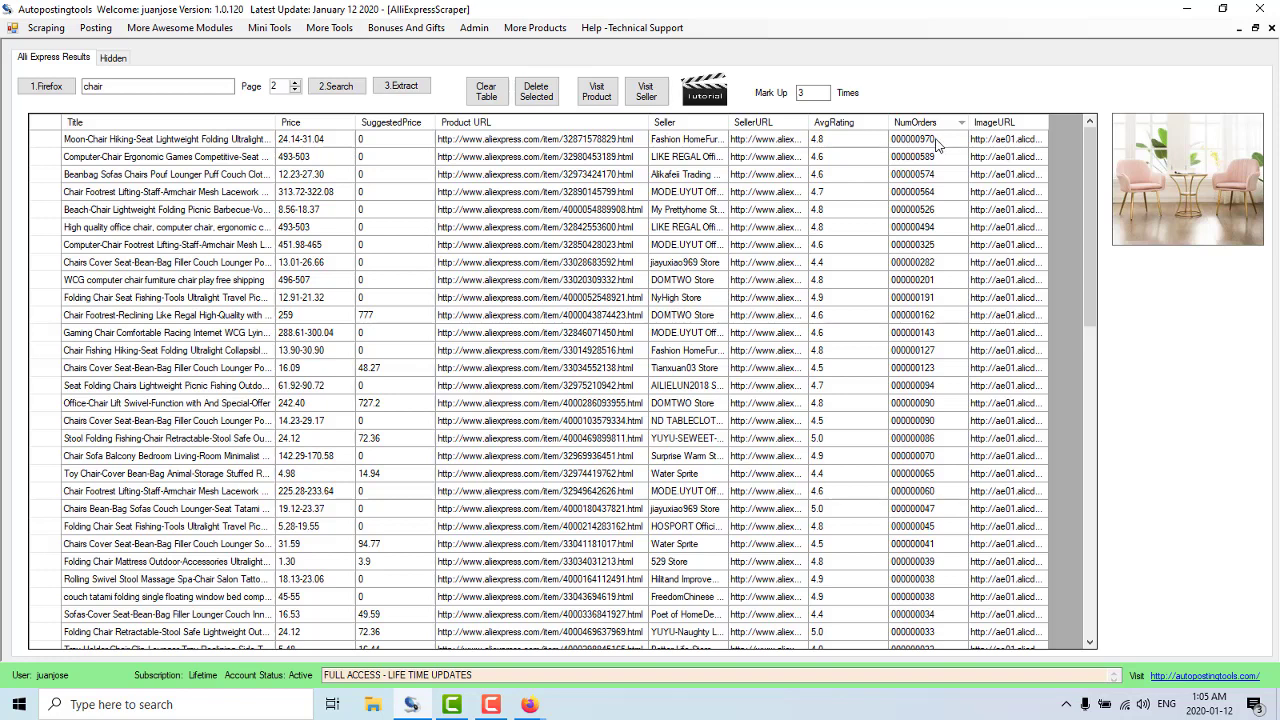
pyautogui.click(862, 142)
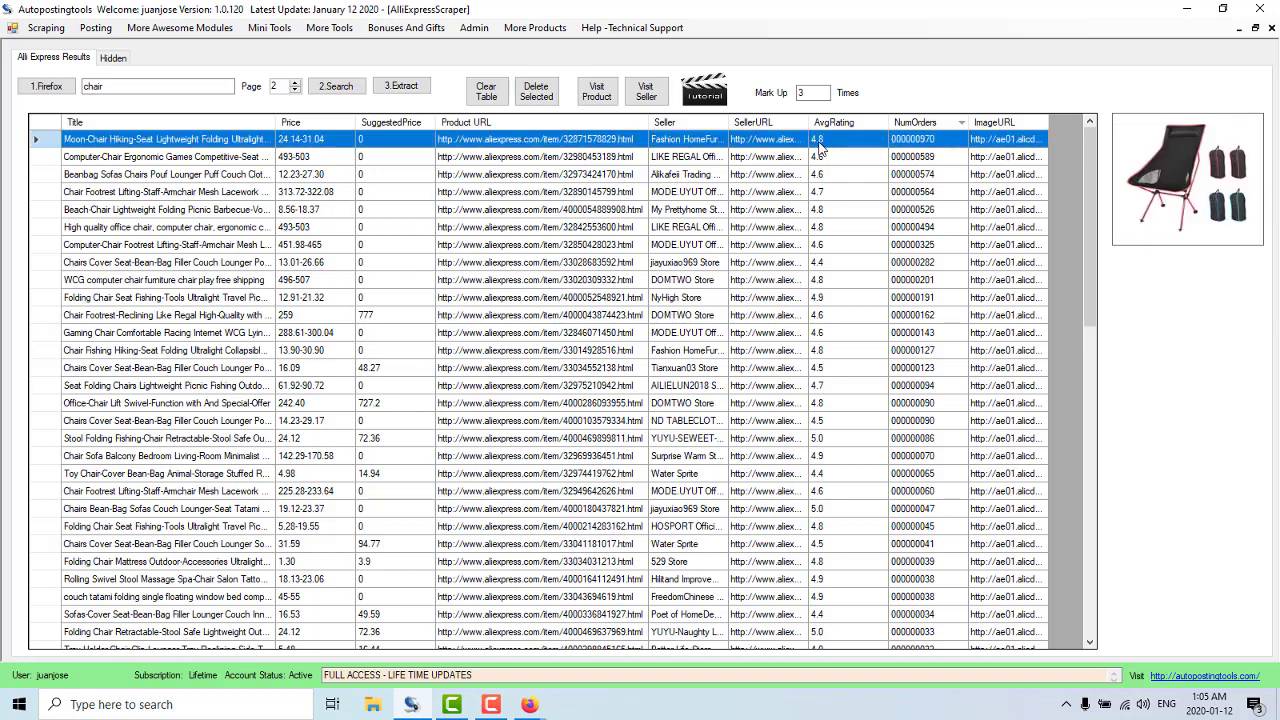